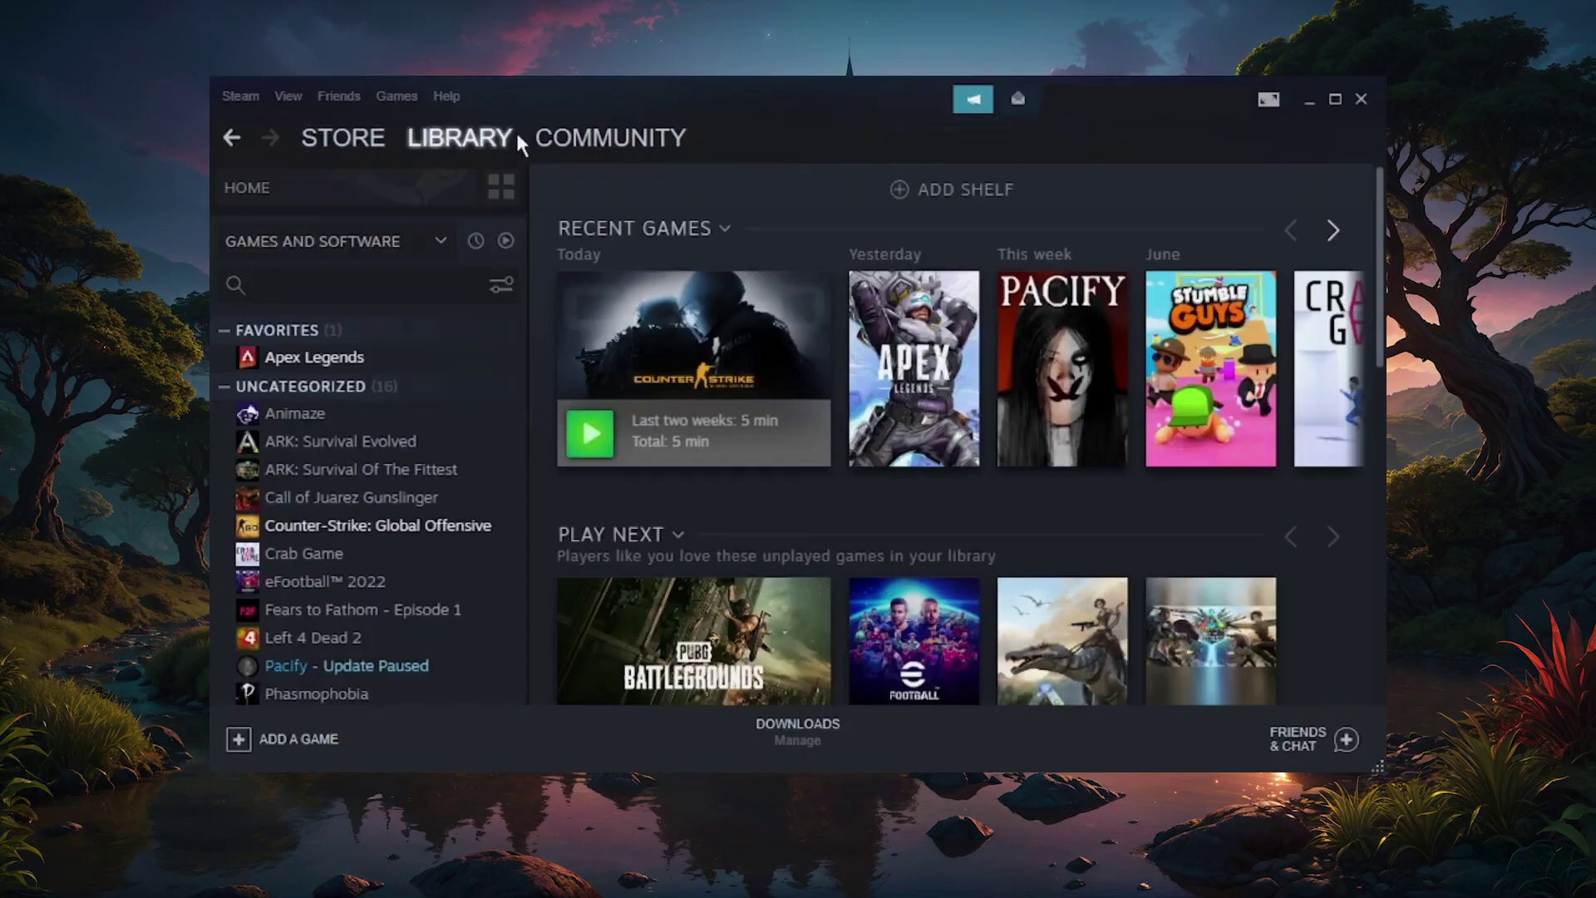
Step: Open the Apex Legends game page from the Steam Library, then fire at the enemy on the hill
{"action": "left_click", "coordinate": [363, 359]}
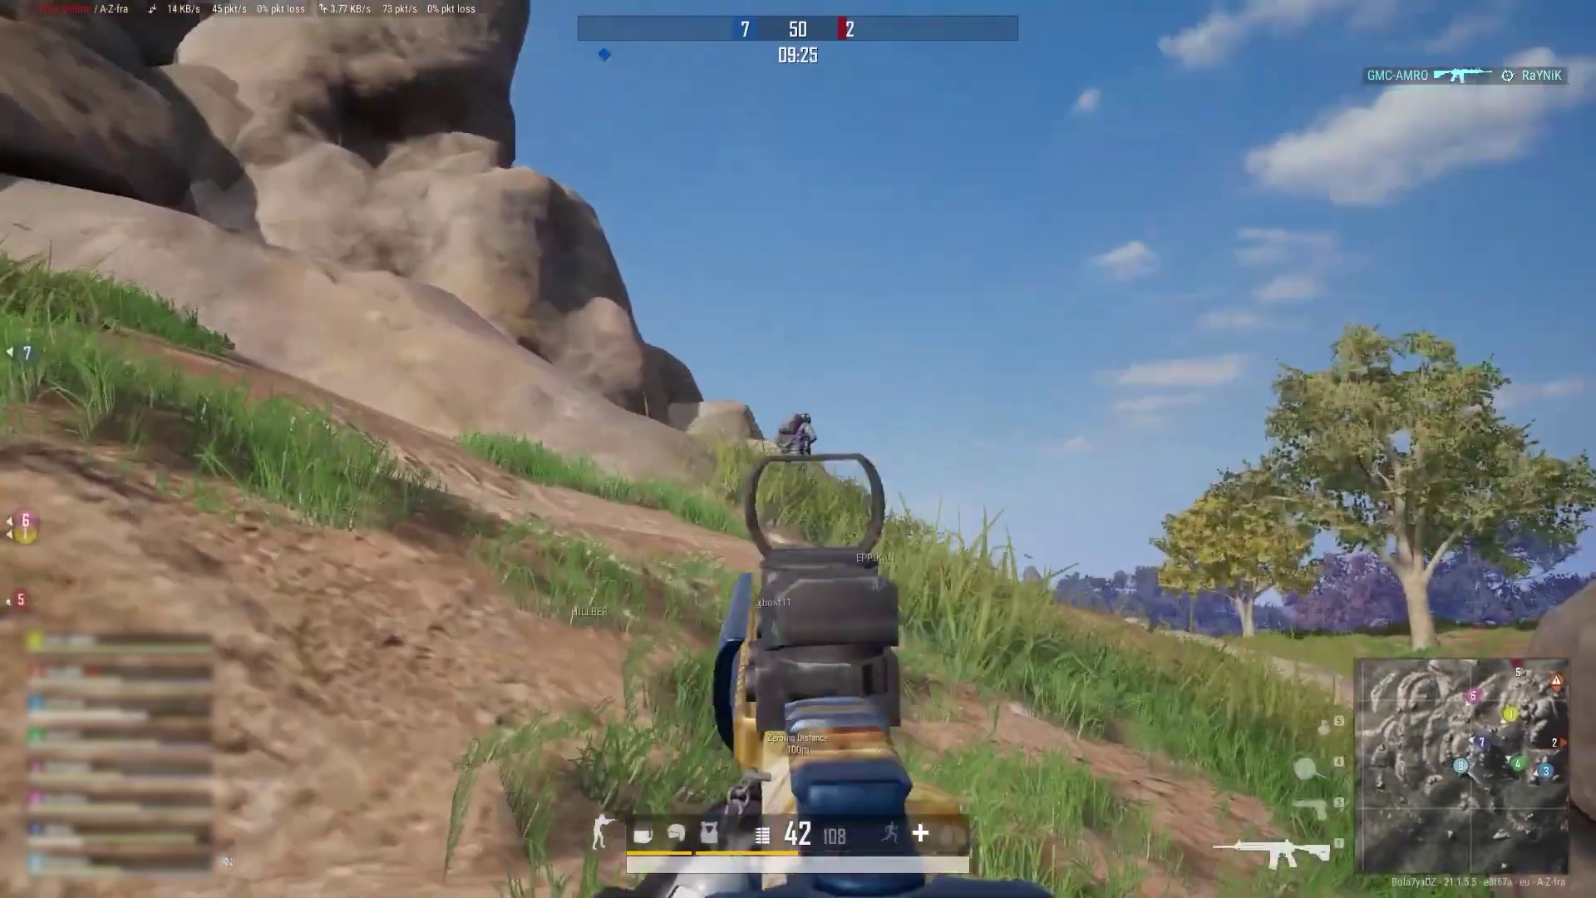
{"action": "left_click", "coordinate": [798, 449]}
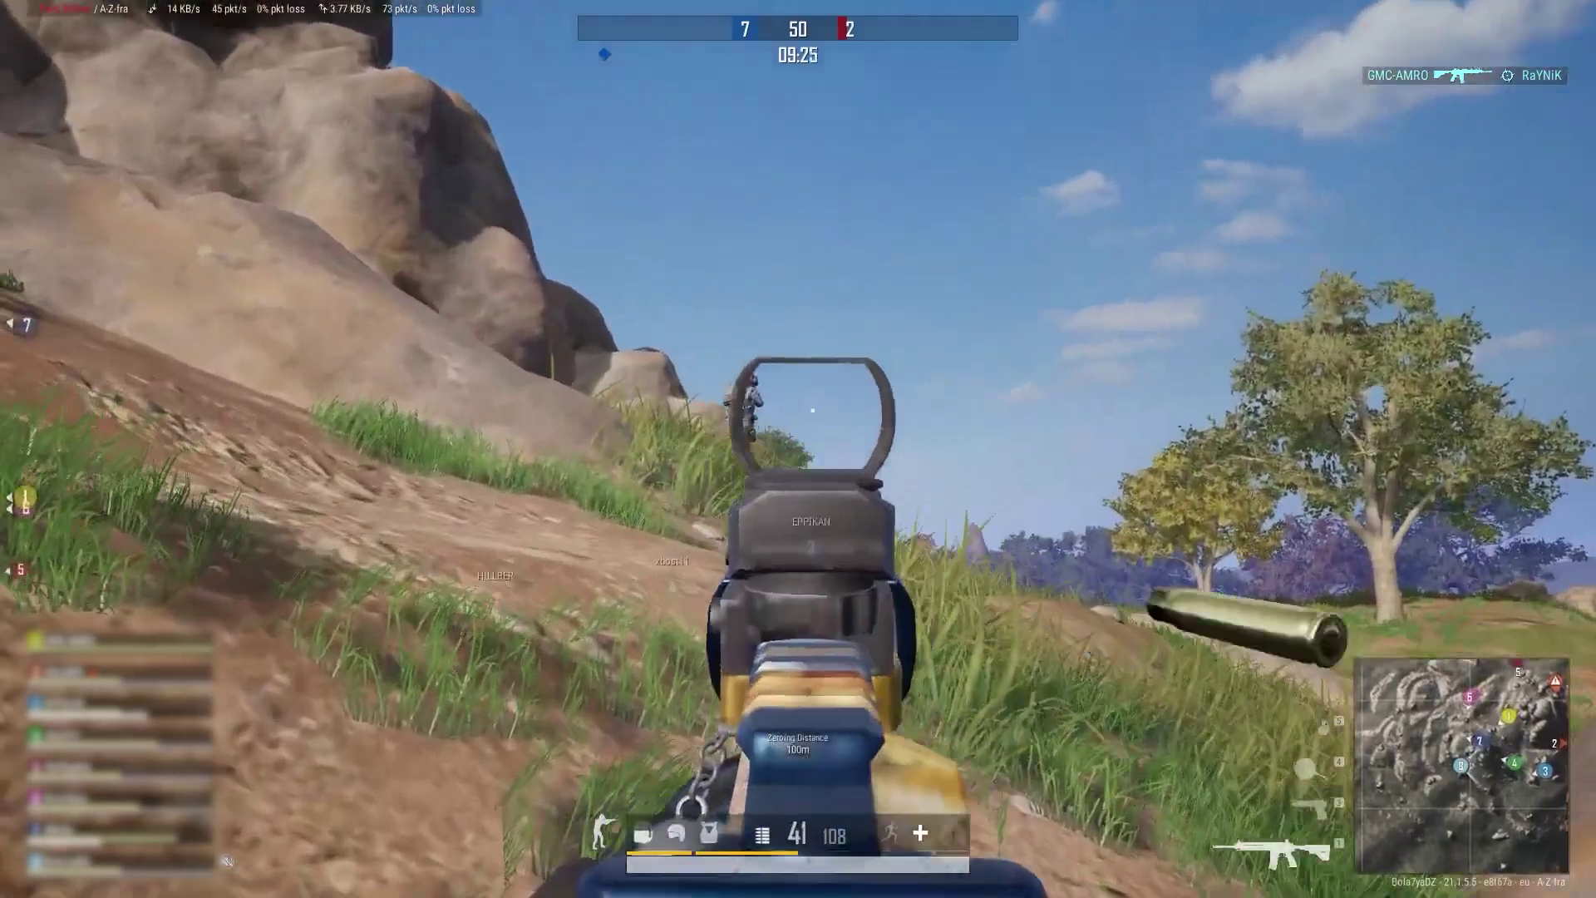
{"action": "left_click", "coordinate": [799, 449]}
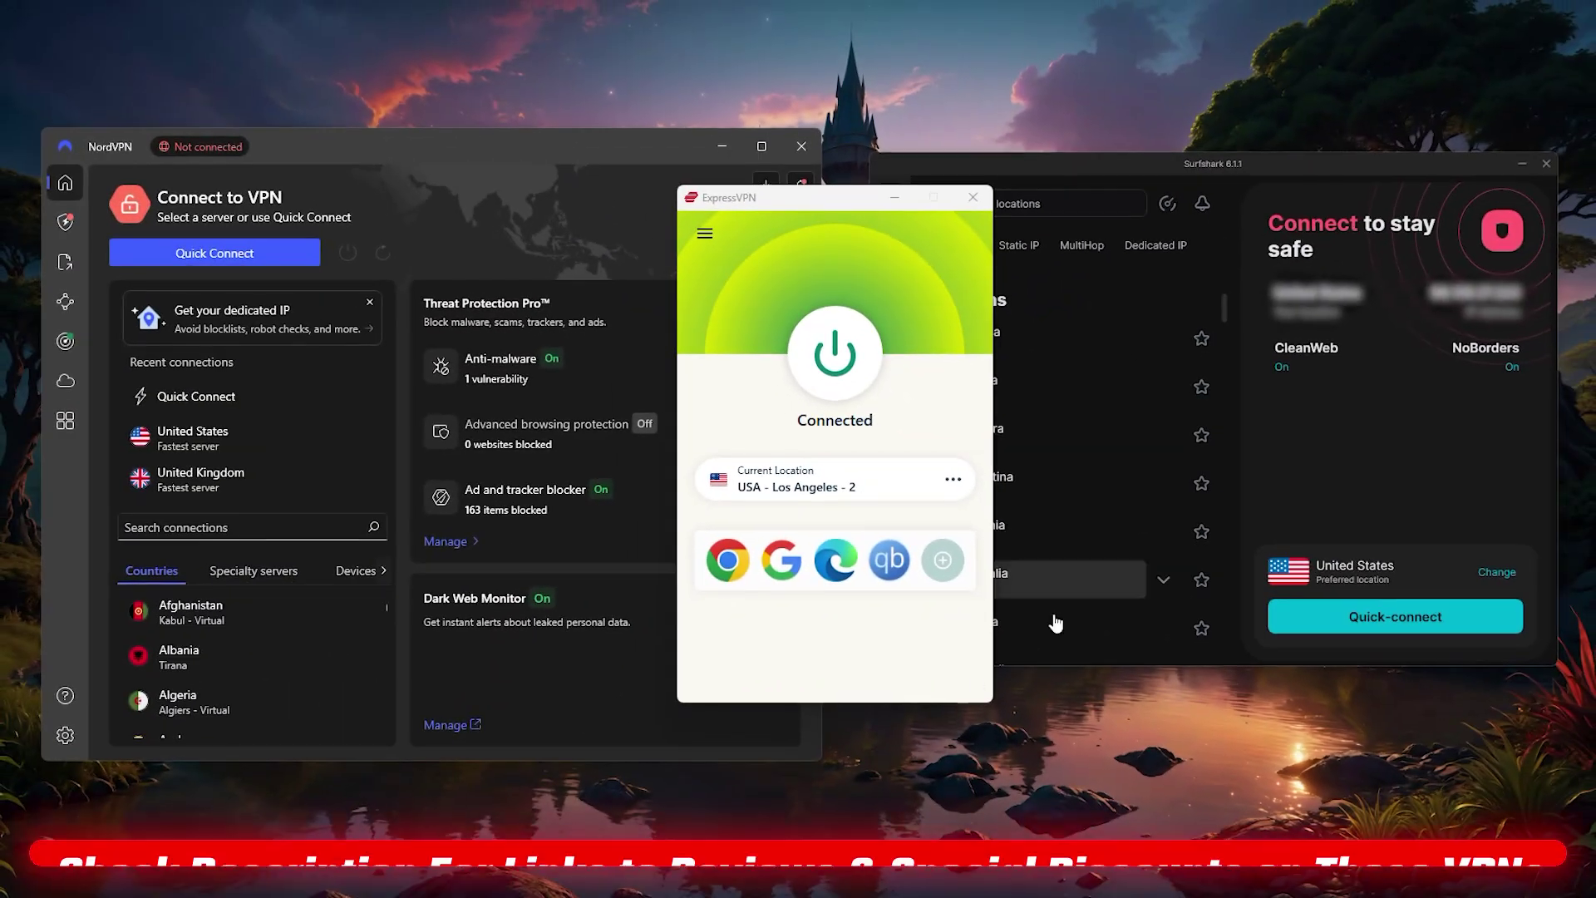
Step: Bring NordVPN, Surfshark and finally ExpressVPN, set to USA – Los Angeles – 2, to the front
{"action": "left_click", "coordinate": [514, 182]}
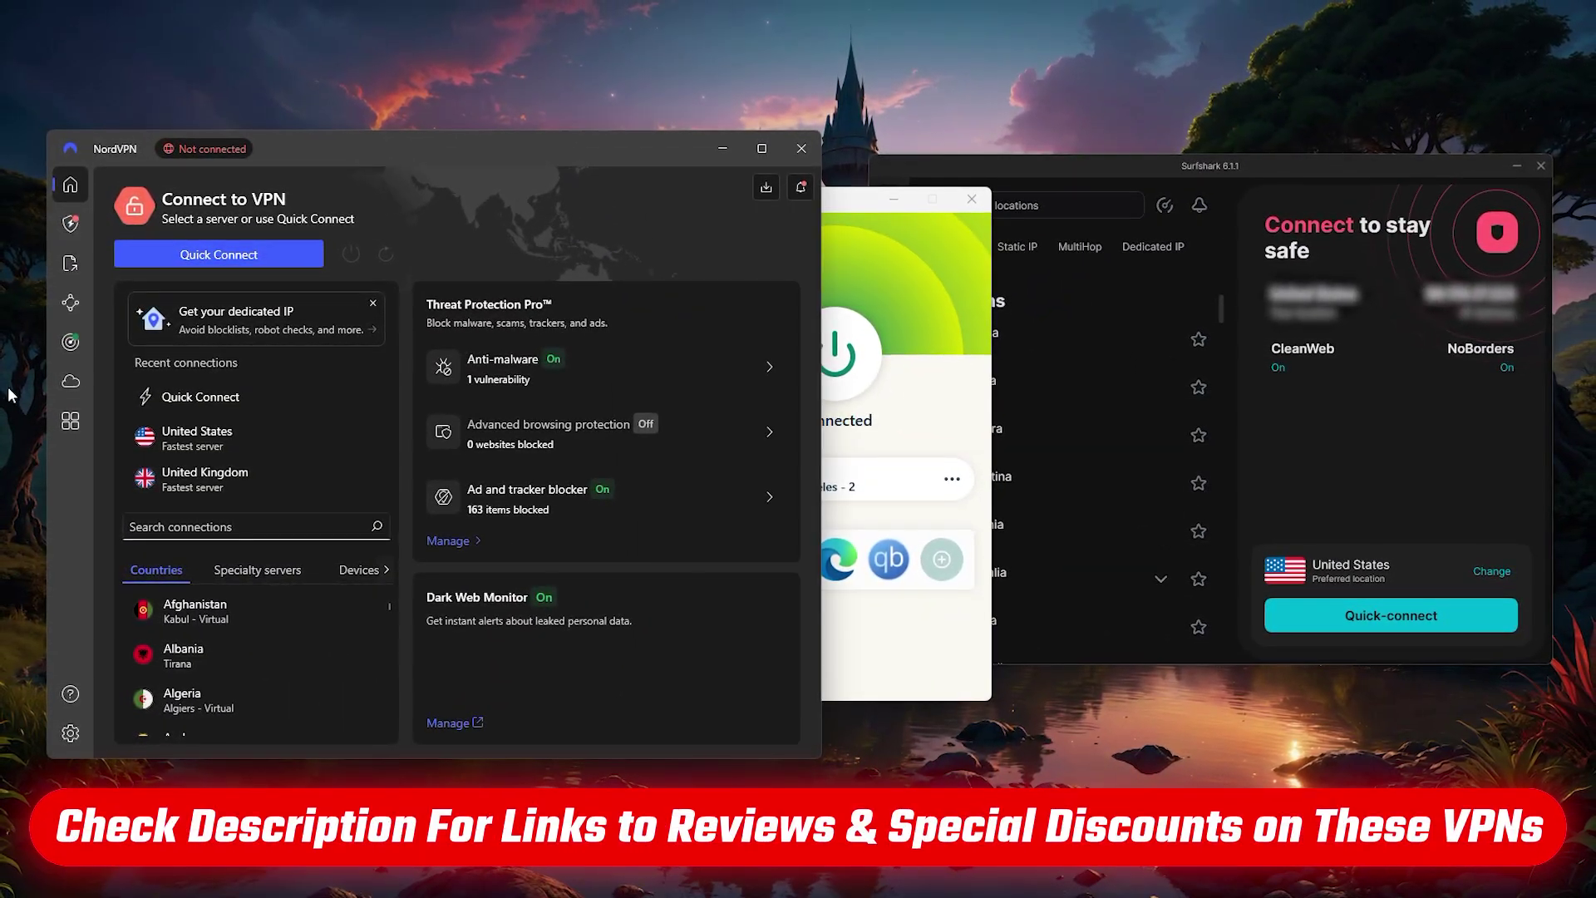
{"action": "left_click", "coordinate": [916, 284]}
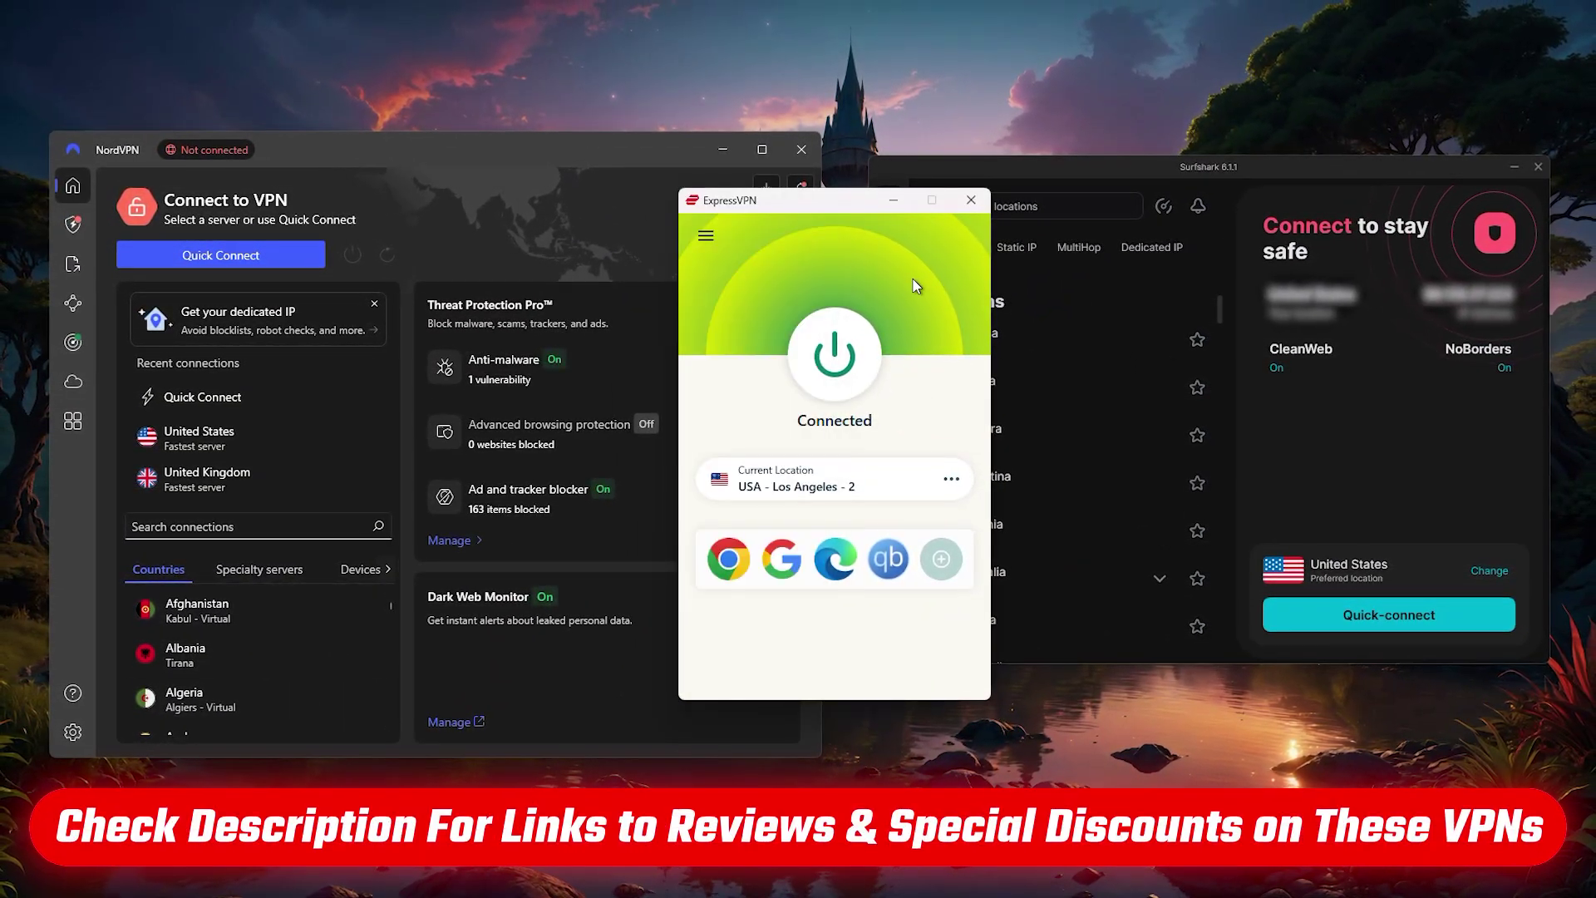
{"action": "left_click", "coordinate": [1103, 176]}
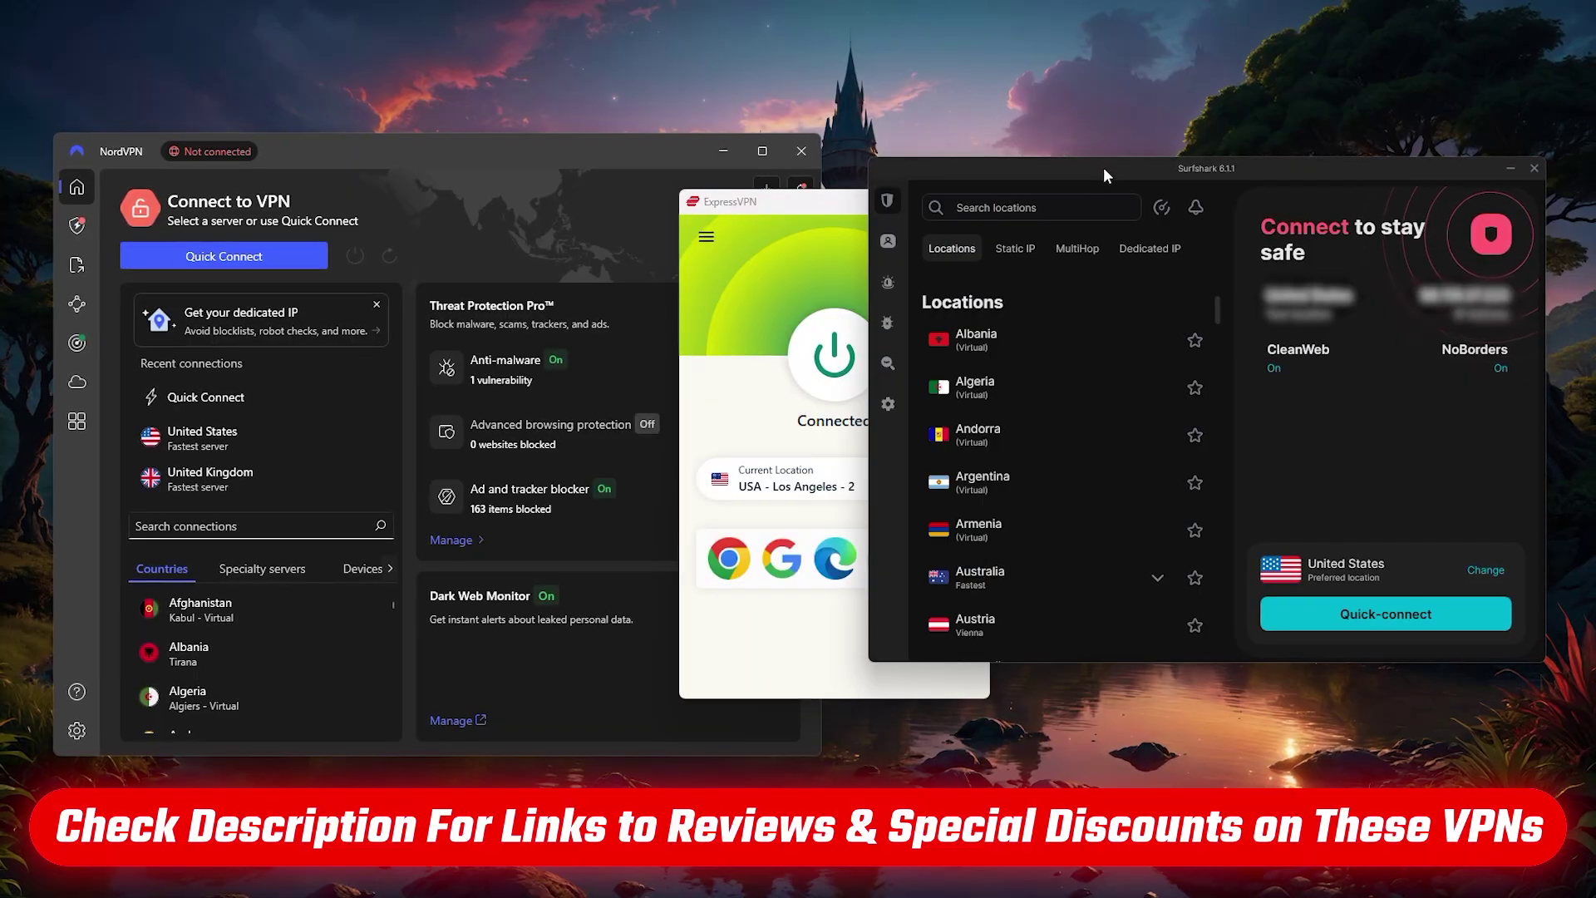
{"action": "left_click", "coordinate": [769, 239]}
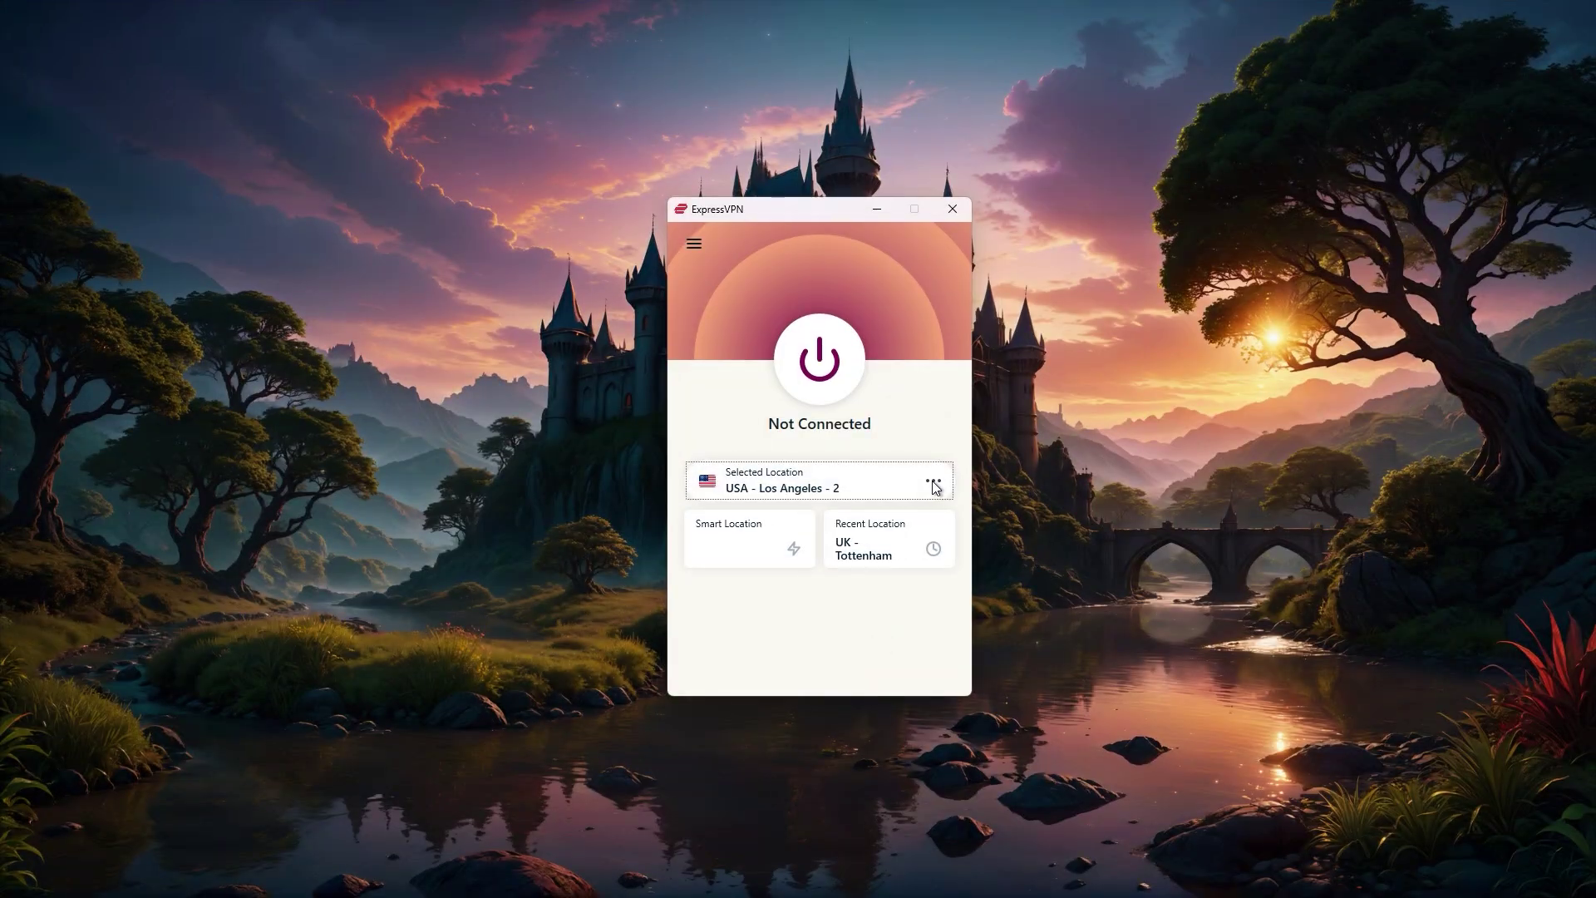
Step: Search the VPN locations for 'lux' and connect to the Luxembourg server
{"action": "left_click", "coordinate": [935, 482]}
{"action": "type", "text": "lux"}
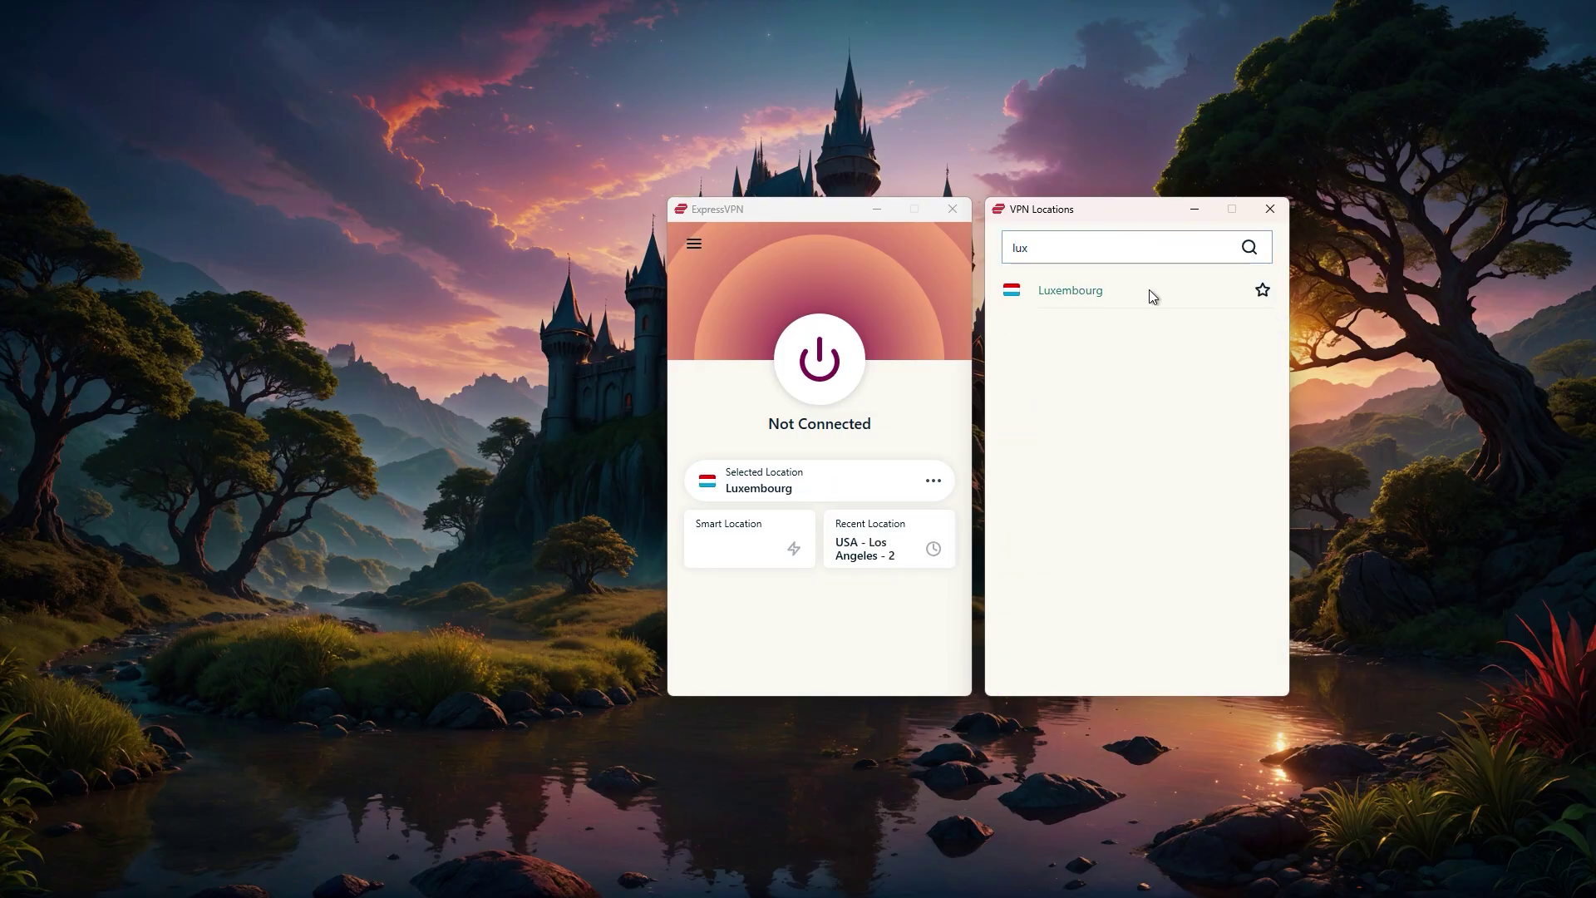
{"action": "left_click", "coordinate": [820, 398]}
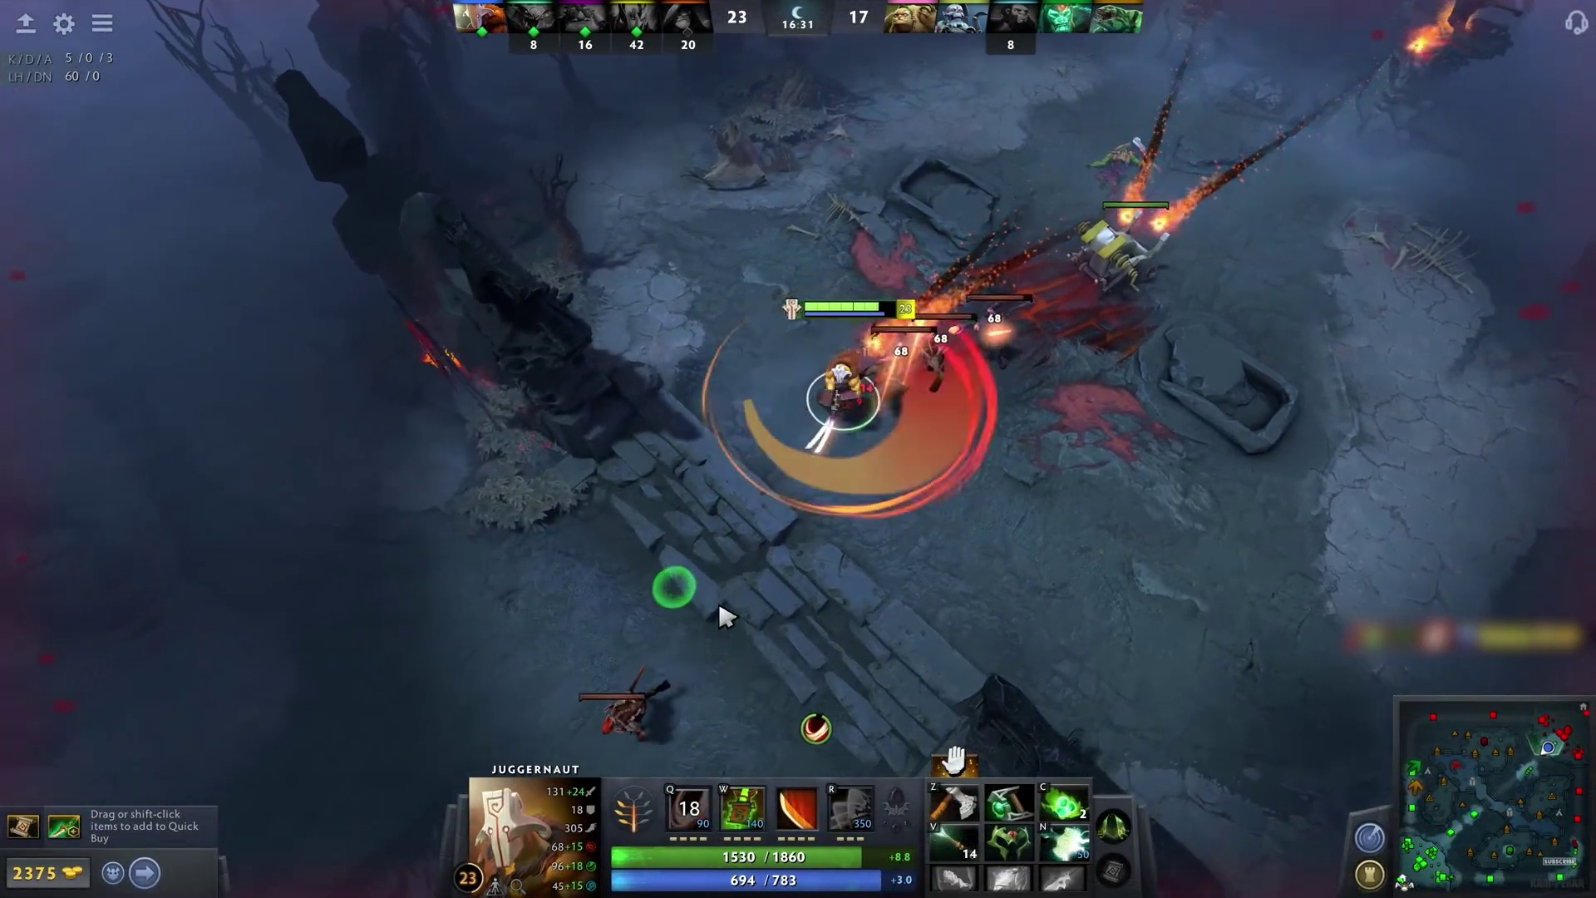
Step: Switch the ExpressVPN connection to the Japan – Tokyo server
{"action": "right_click", "coordinate": [961, 317]}
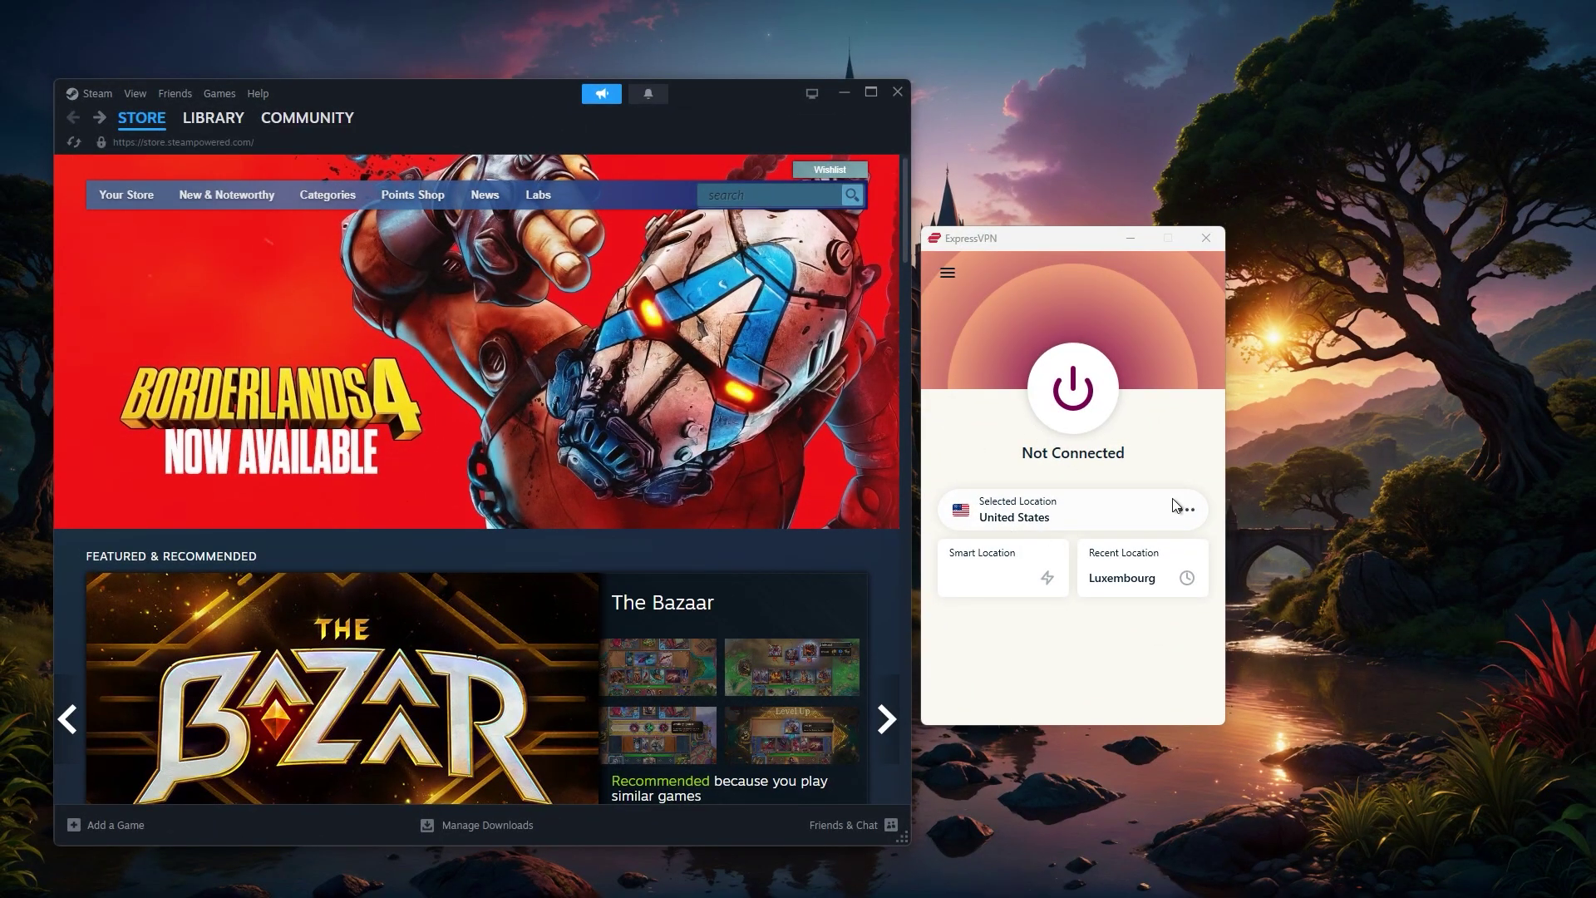
{"action": "left_click", "coordinate": [1177, 507]}
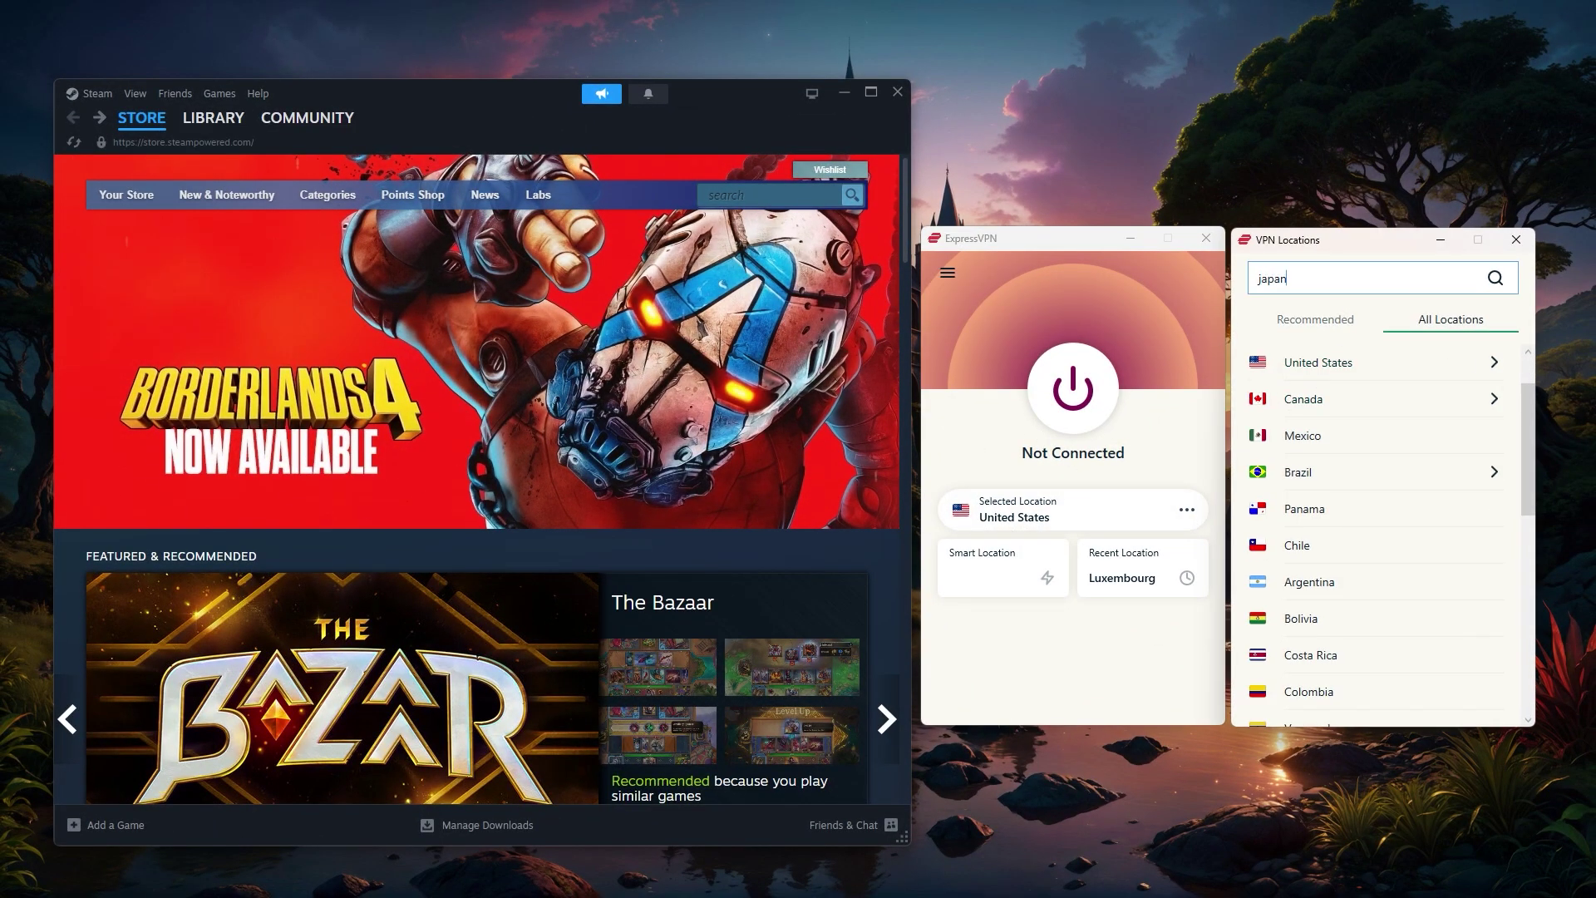
{"action": "left_click", "coordinate": [1053, 400]}
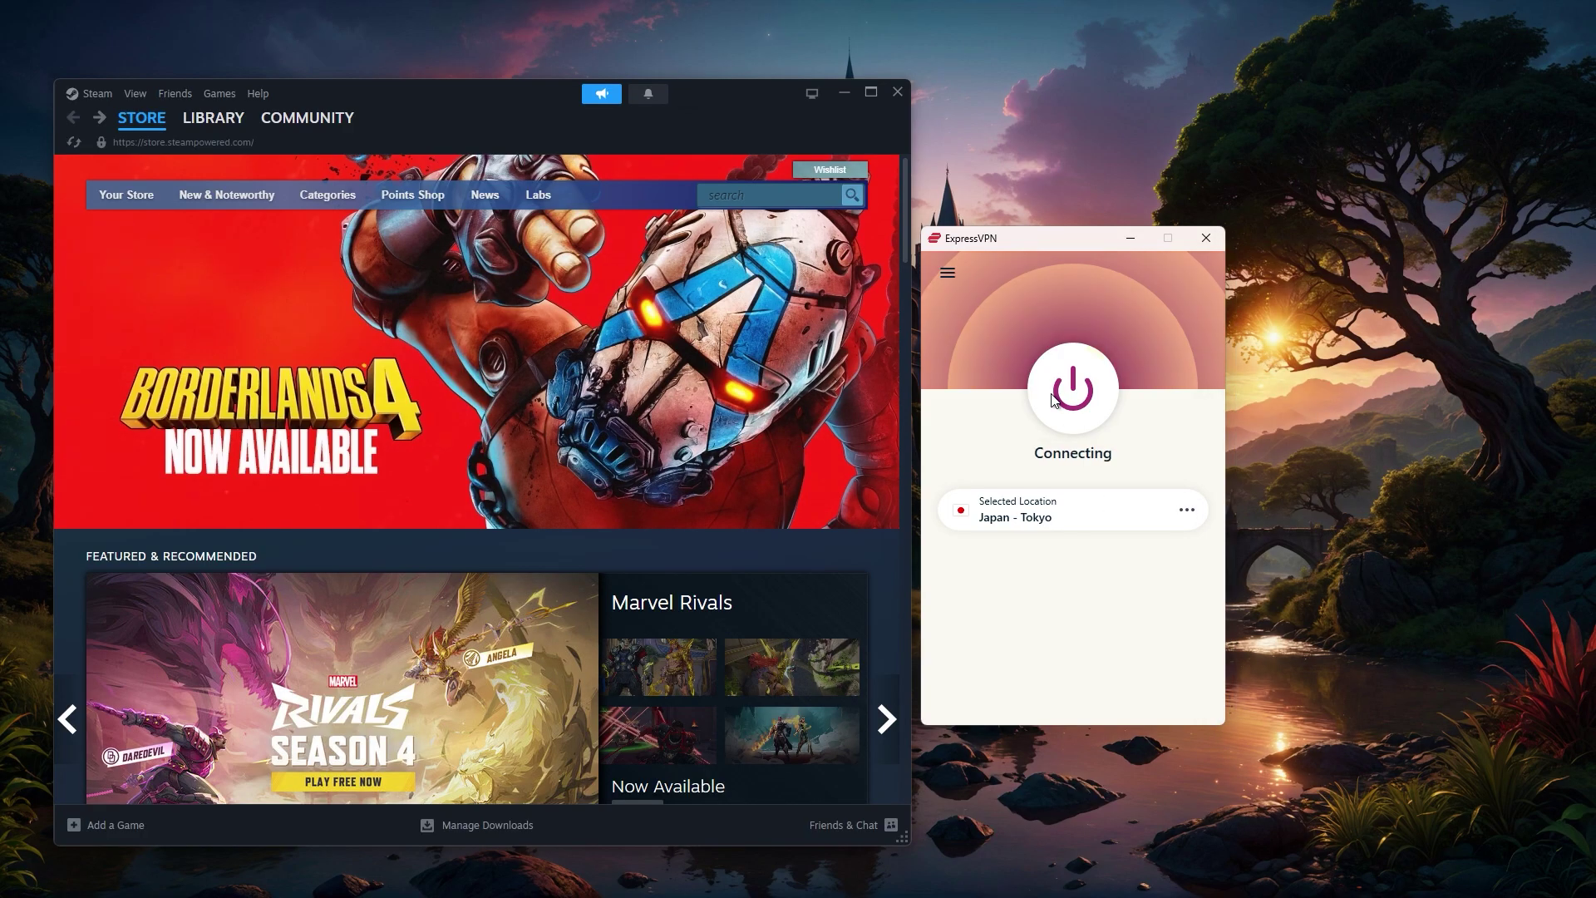
{"action": "left_click", "coordinate": [97, 93]}
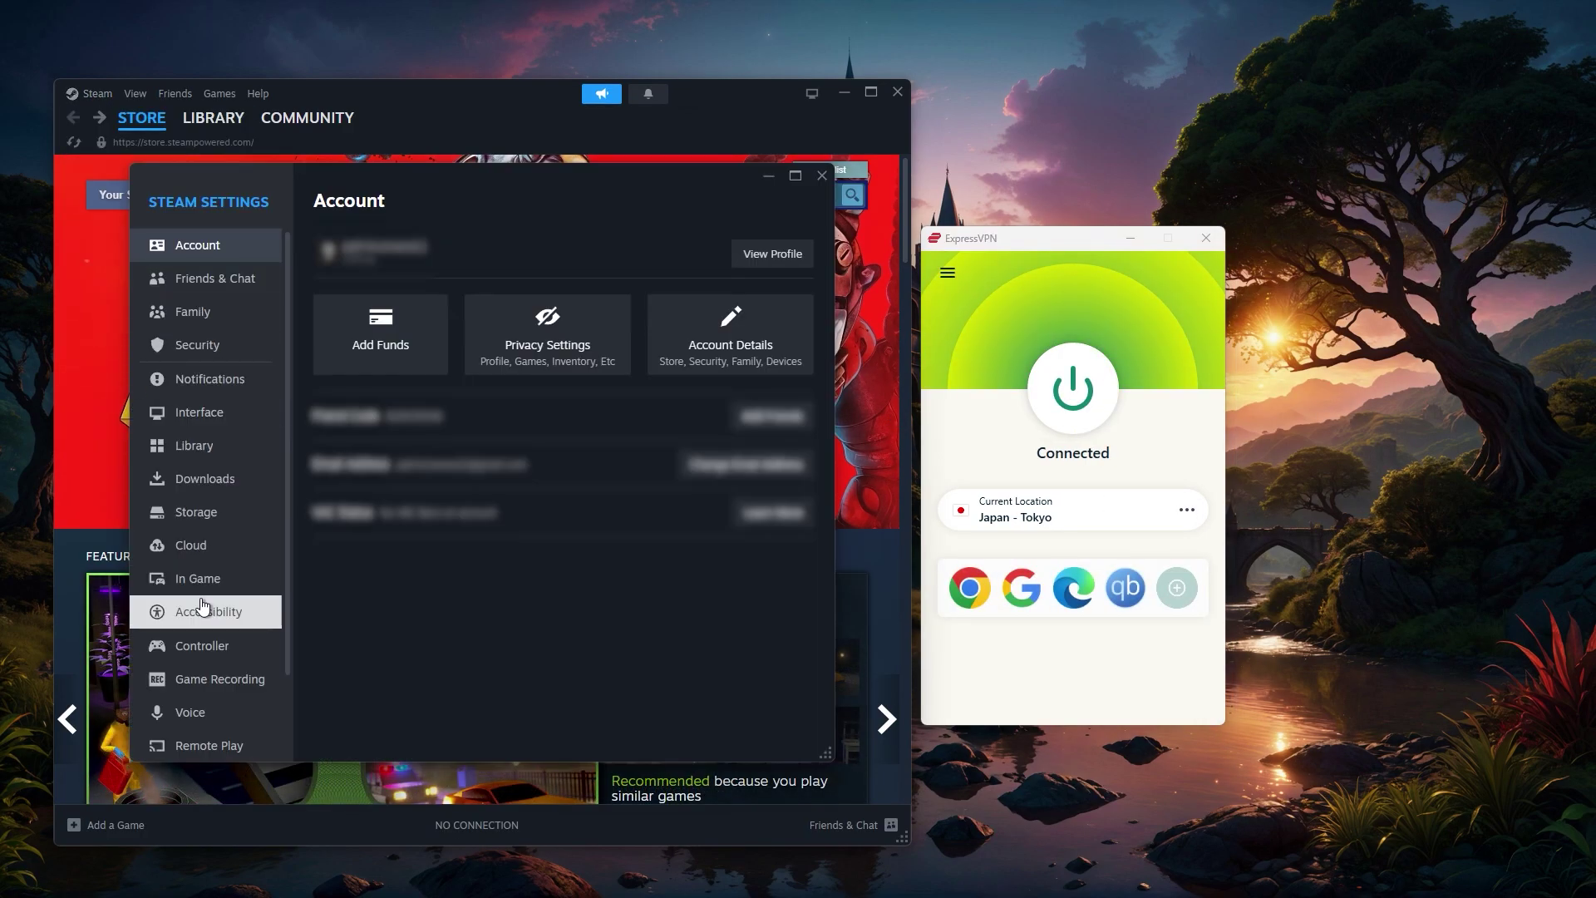
Step: Set Steam's download region to Japan – Tokyo under Downloads and restart Steam
{"action": "left_click", "coordinate": [221, 488]}
{"action": "left_click", "coordinate": [765, 266]}
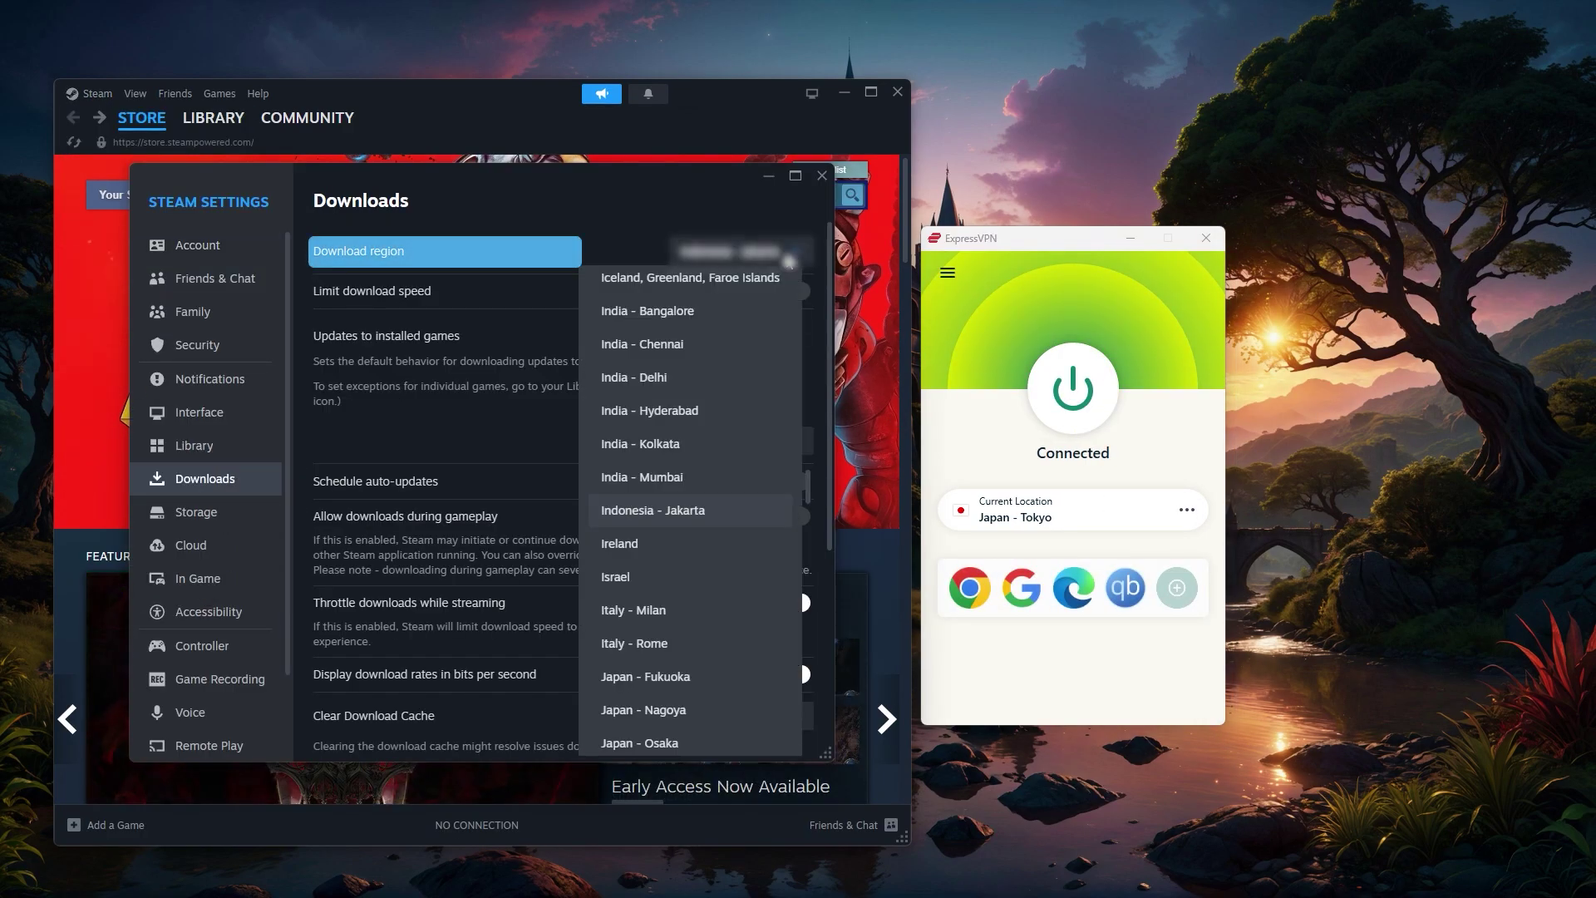
{"action": "scroll", "coordinate": [641, 574], "scroll_direction": "down", "scroll_amount": 4}
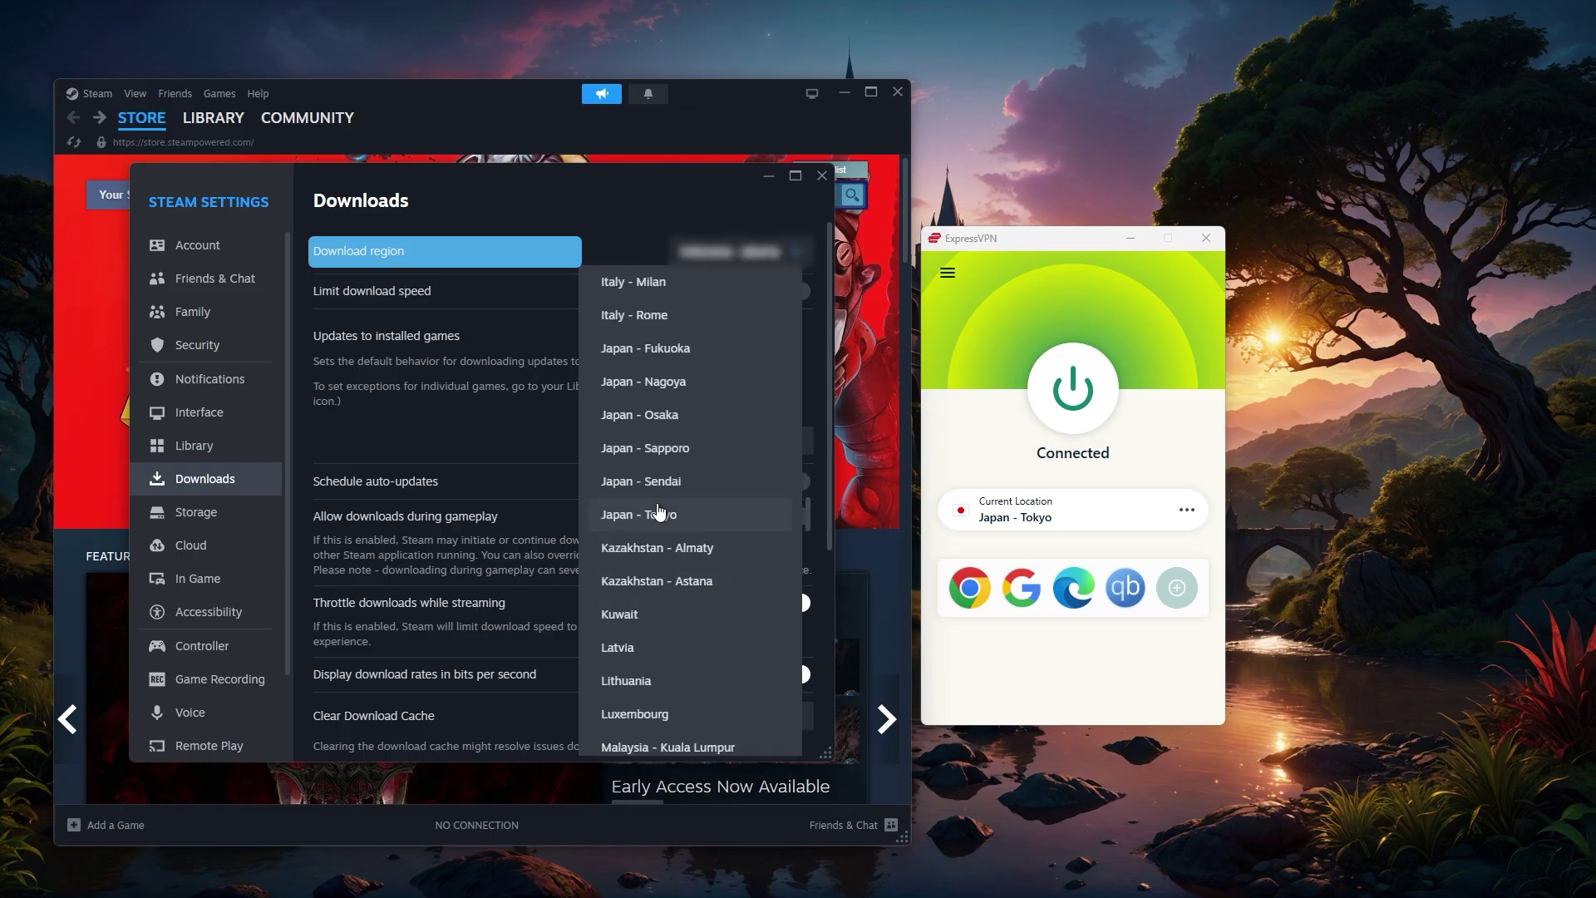
{"action": "left_click", "coordinate": [659, 513]}
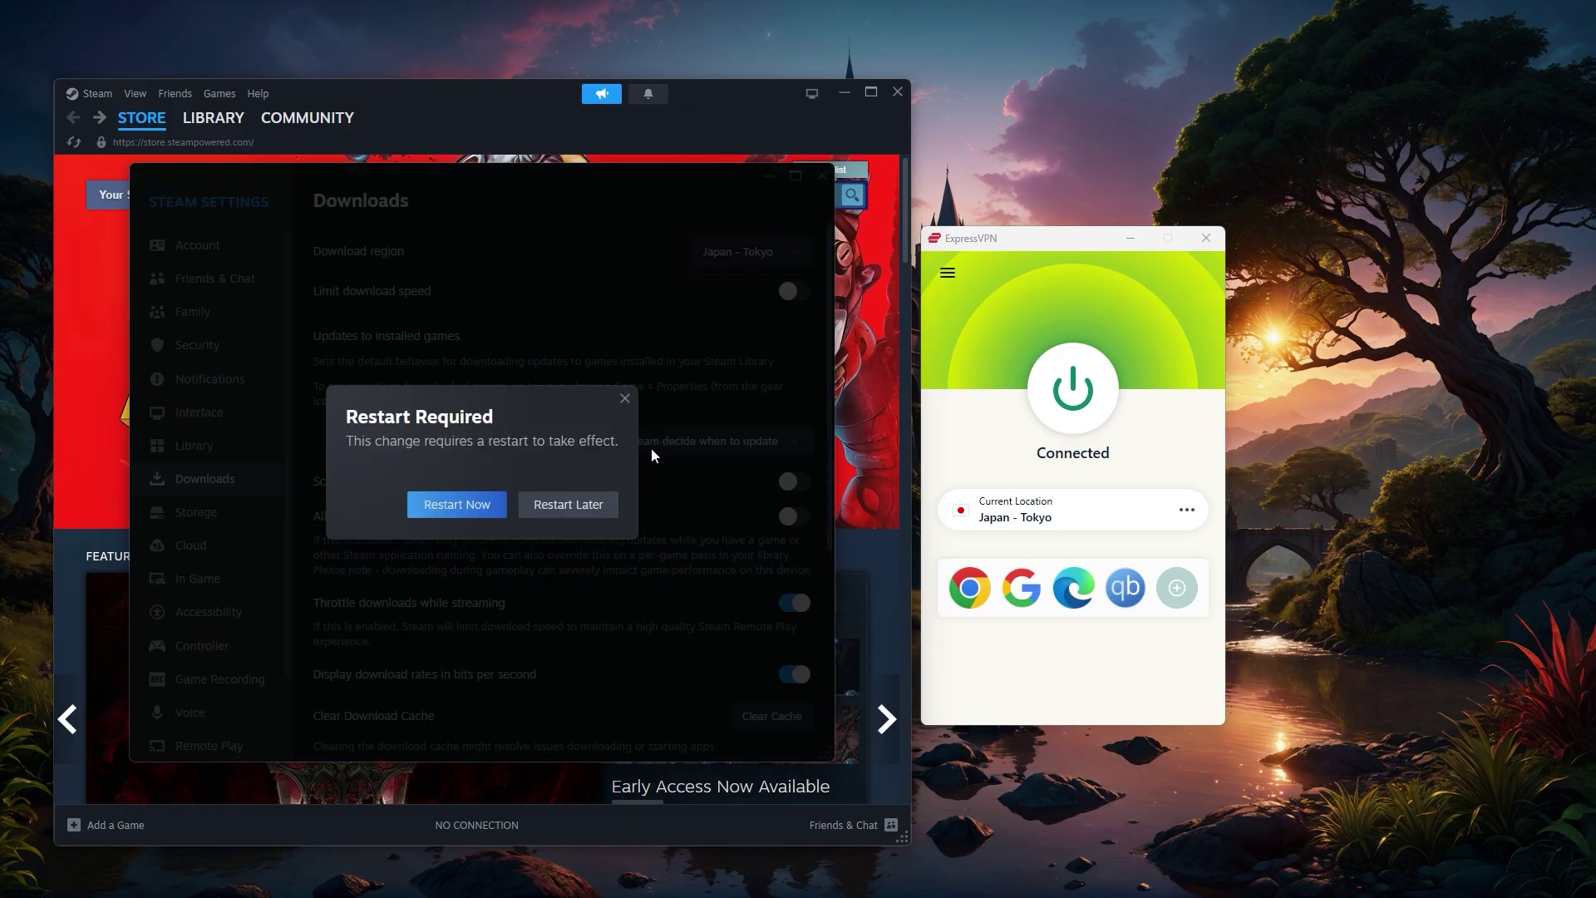
{"action": "left_click", "coordinate": [471, 505]}
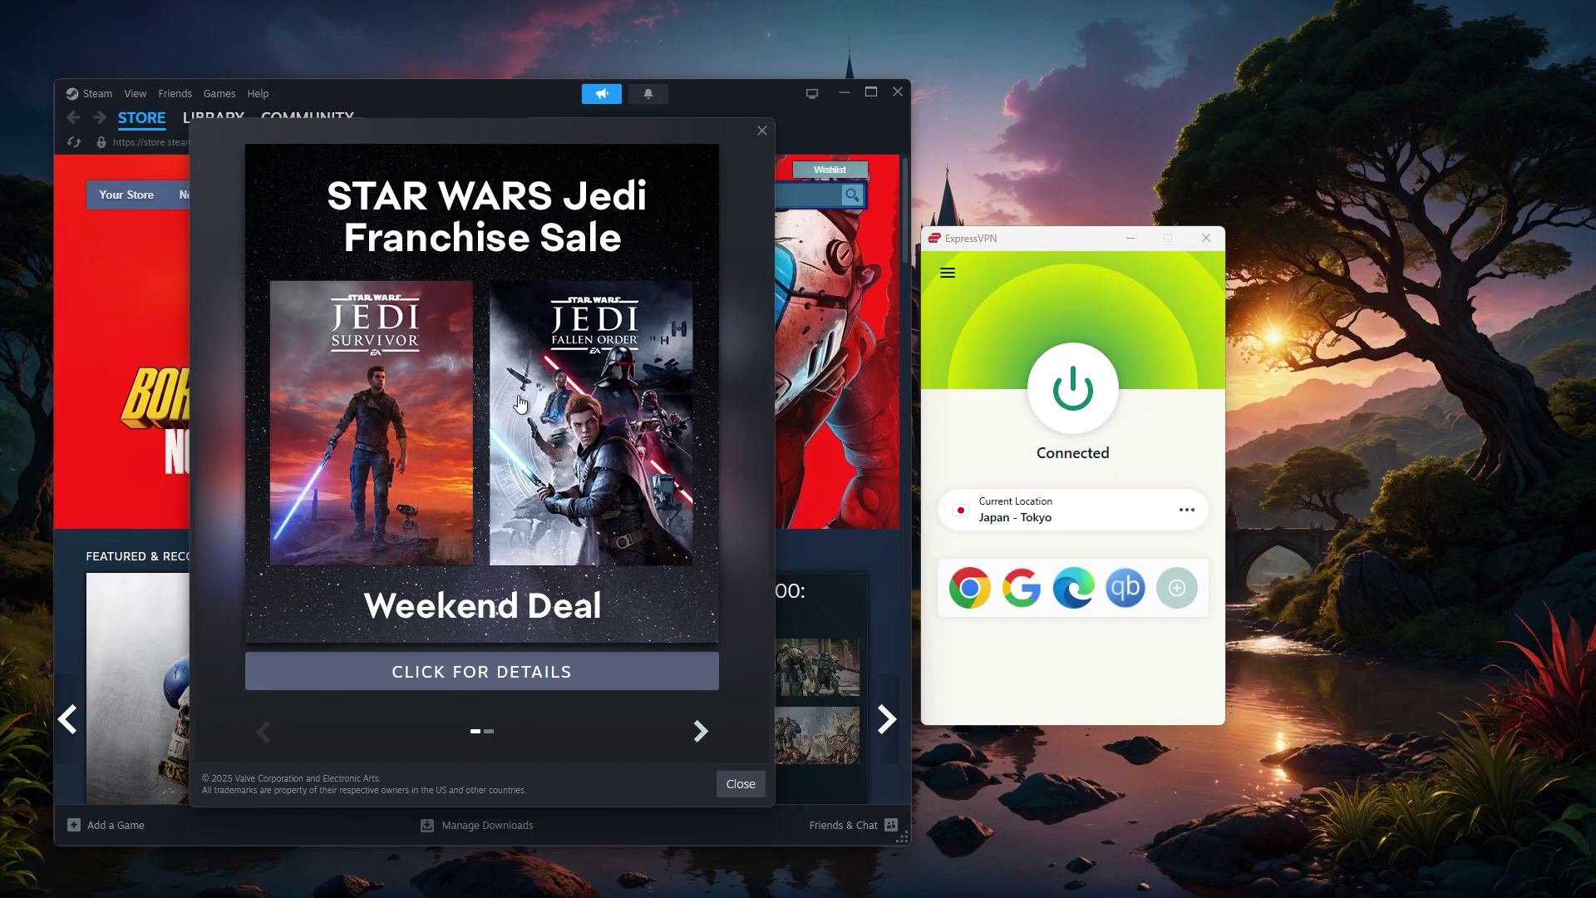
Step: Dismiss the Star Wars sale popup with Esc
{"action": "key", "text": "Escape"}
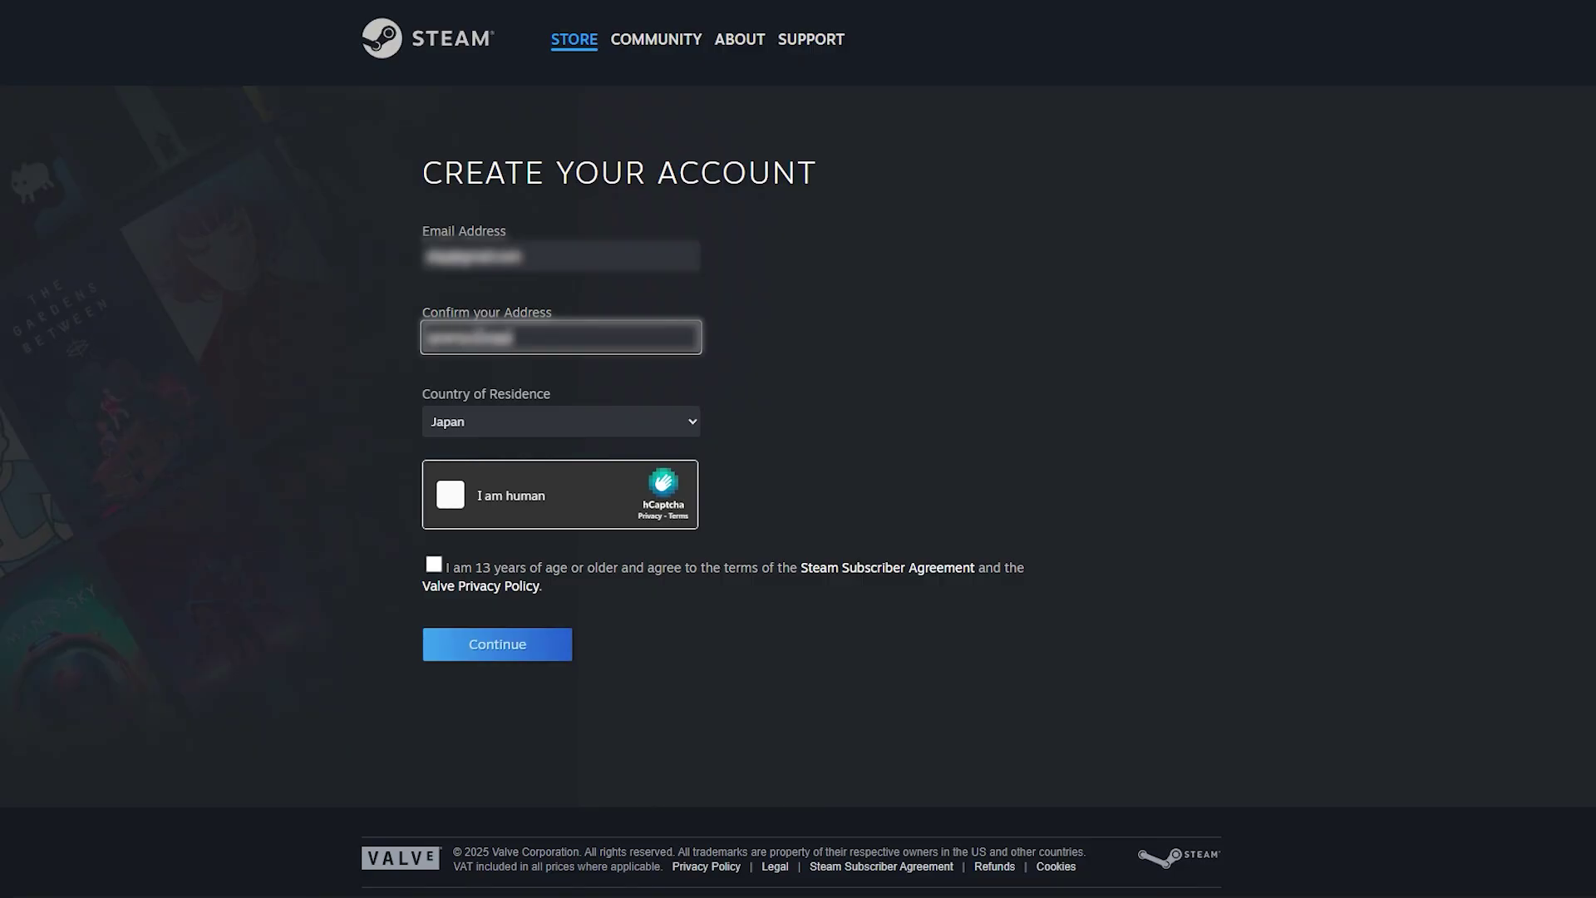
Step: Pick Japan from the Country of Residence list on the Steam account sign-up form
{"action": "left_click", "coordinate": [657, 420]}
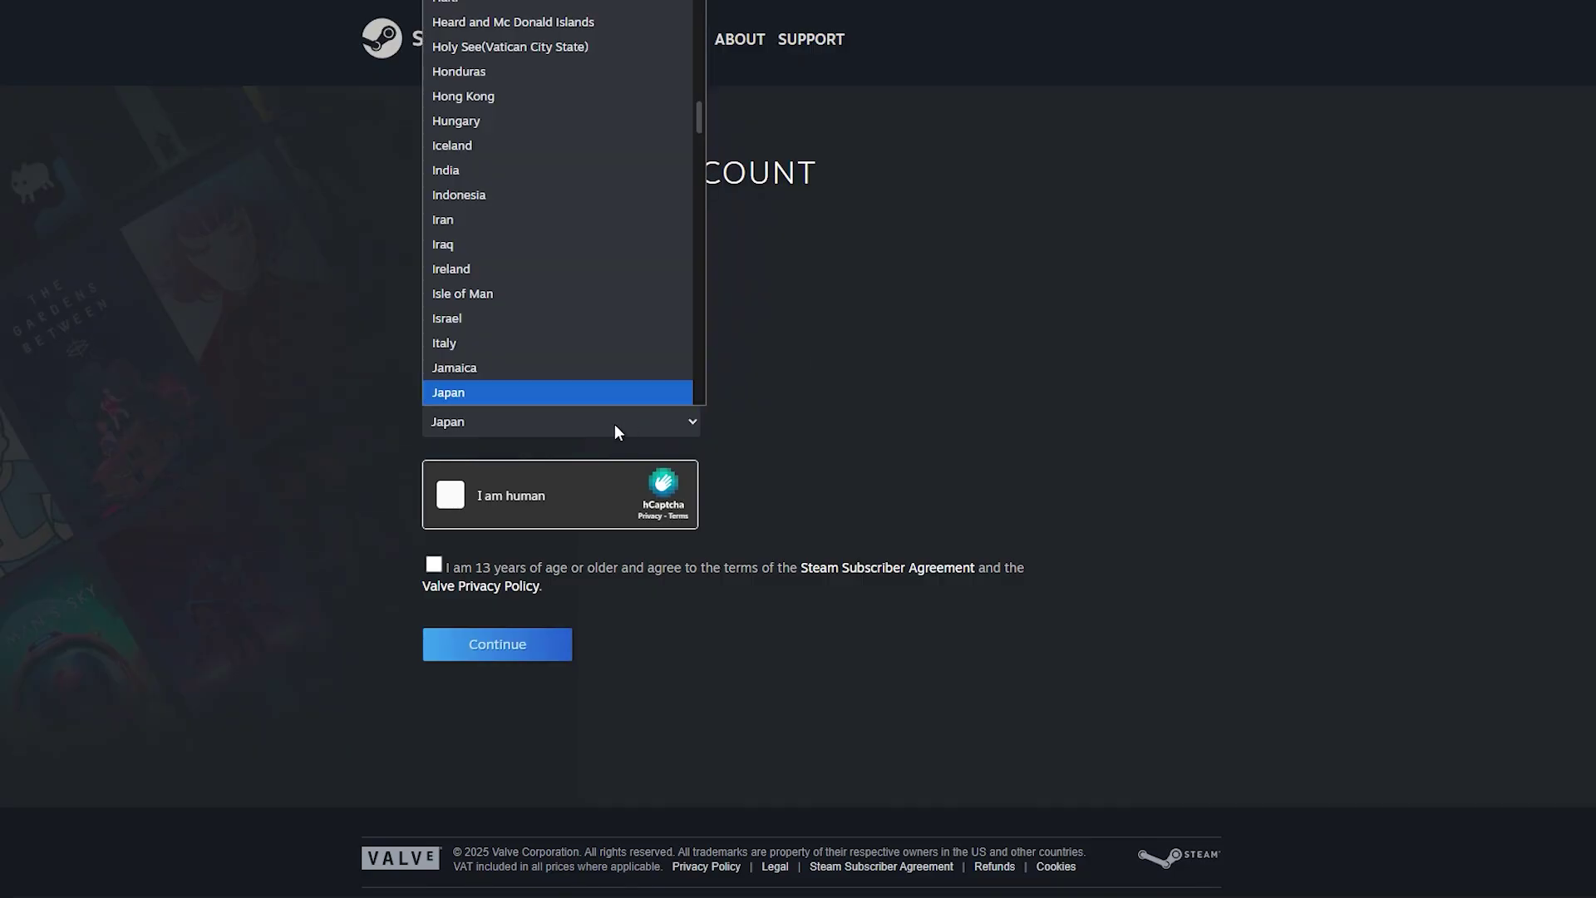
{"action": "left_click", "coordinate": [474, 392]}
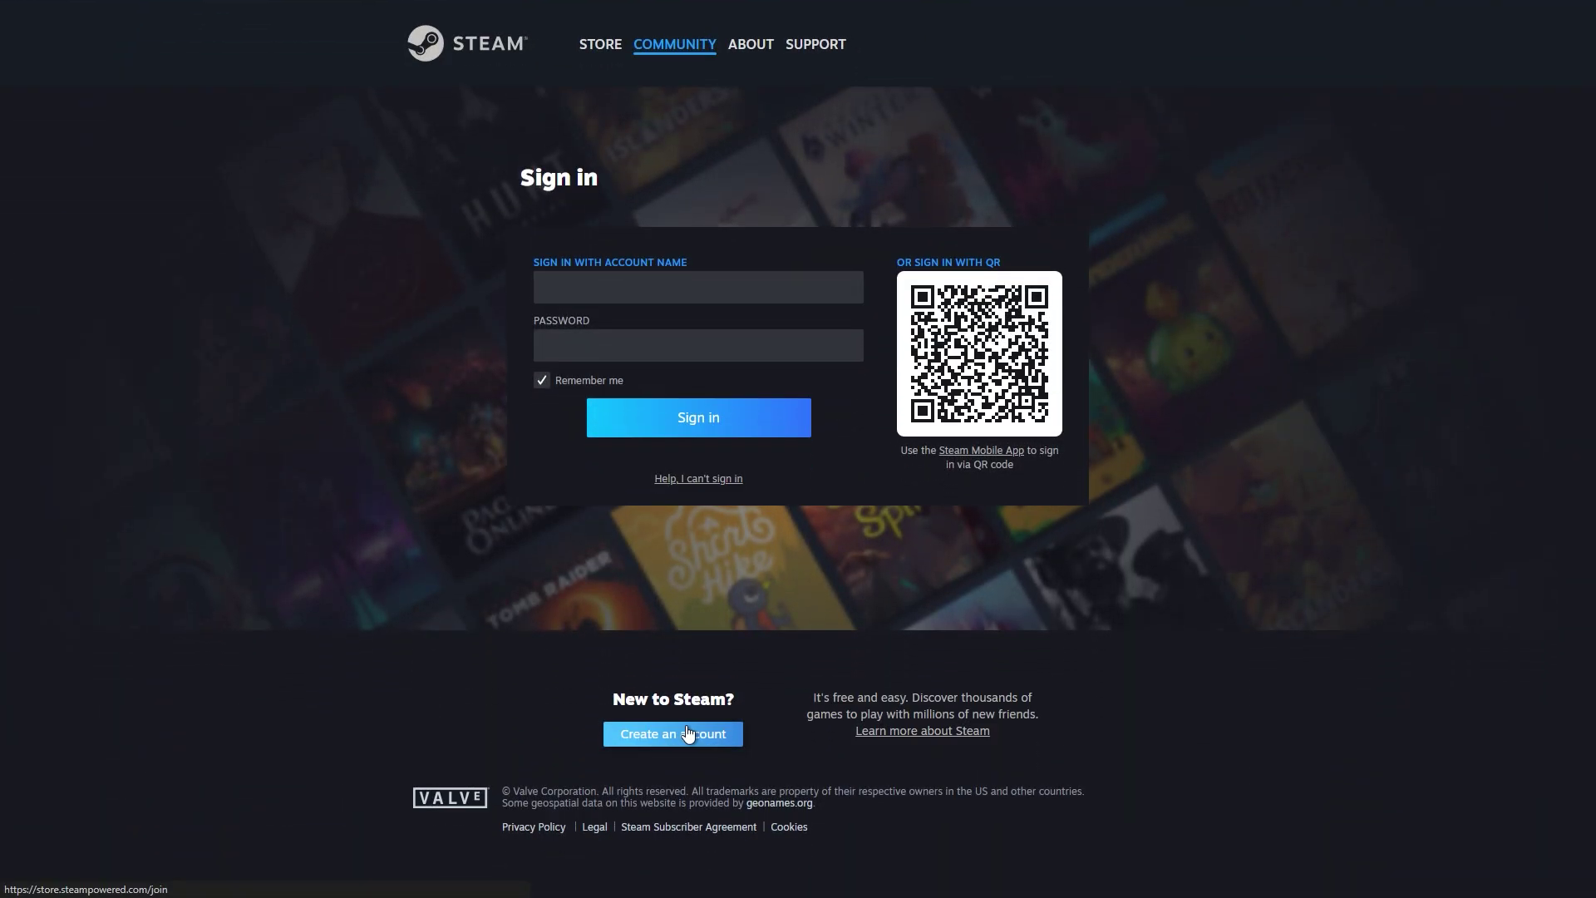
{"action": "left_click", "coordinate": [676, 829]}
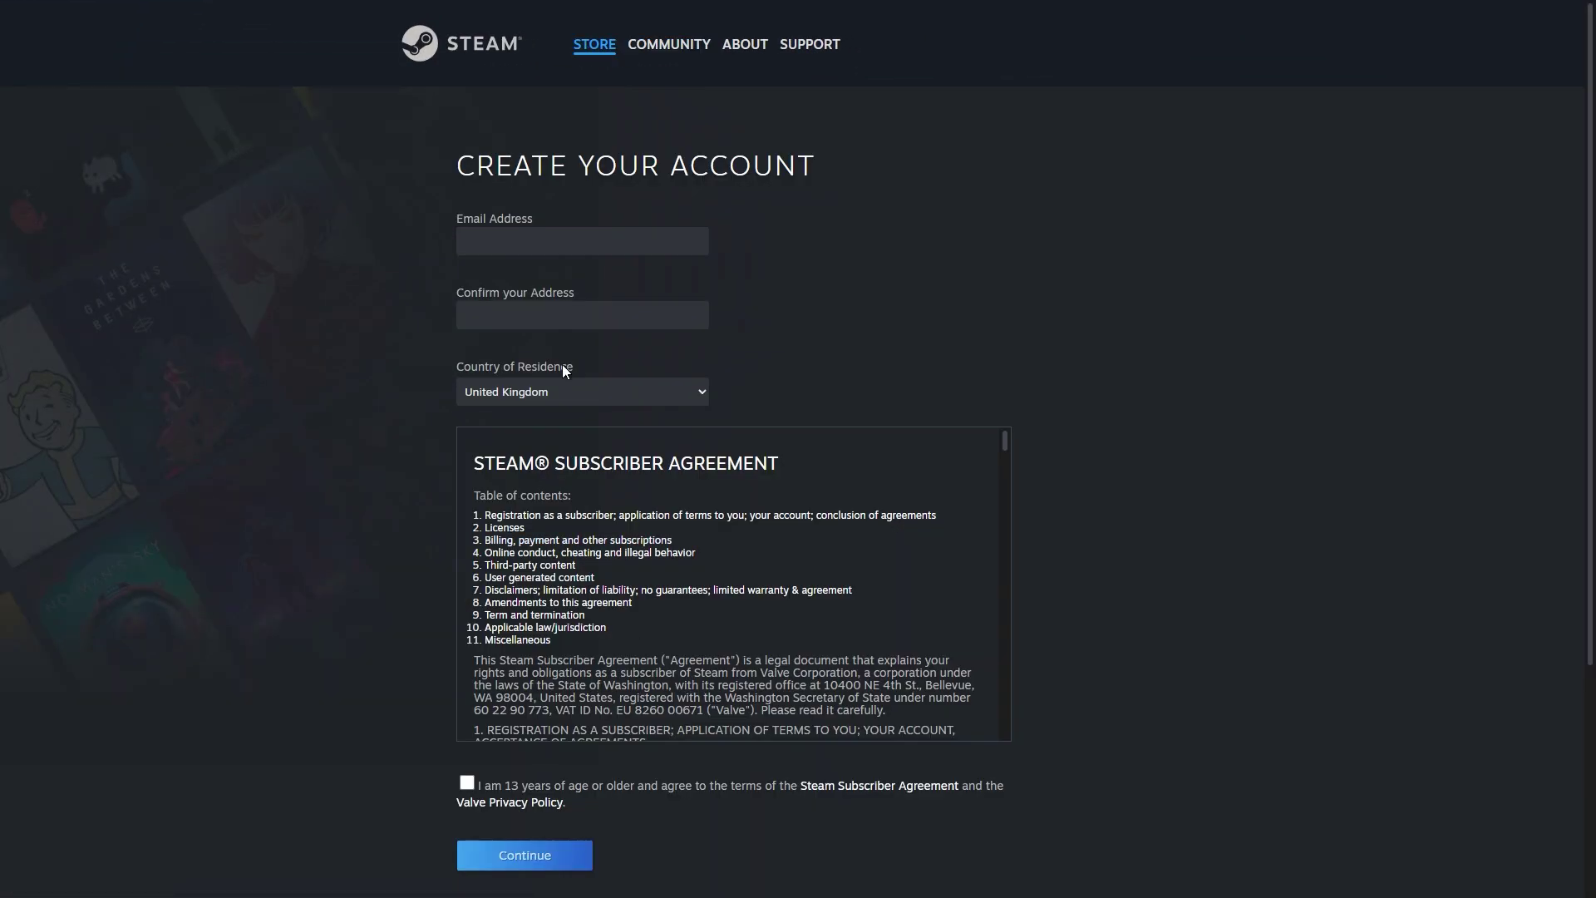
Step: Fill in the email address from a saved entry and complete the I am human check
{"action": "left_click", "coordinate": [538, 238]}
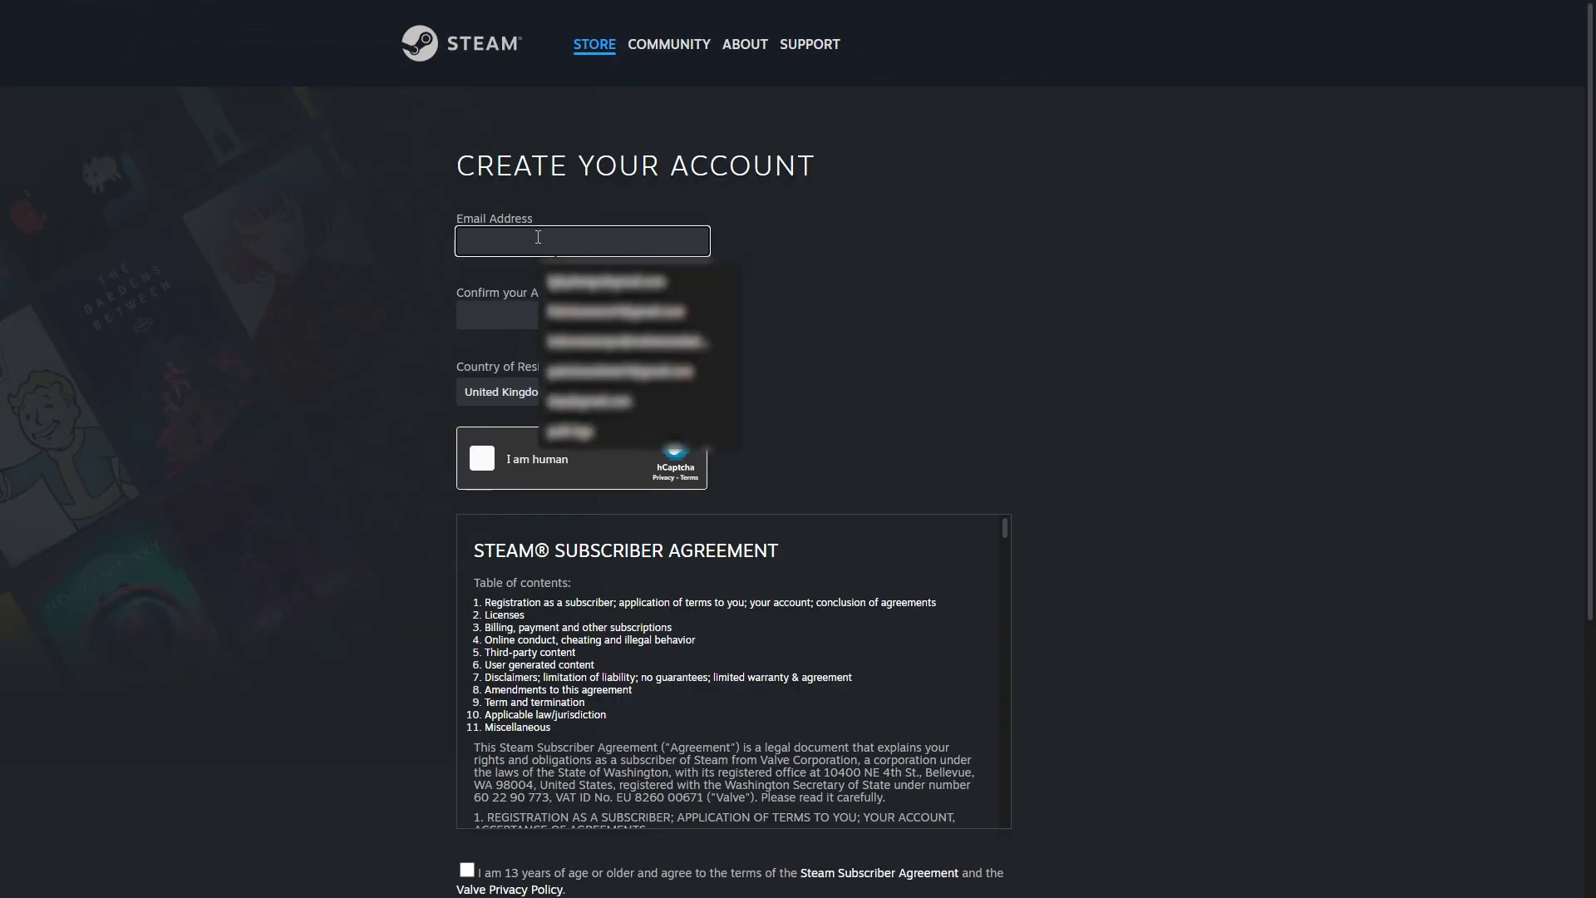
{"action": "left_click", "coordinate": [588, 375]}
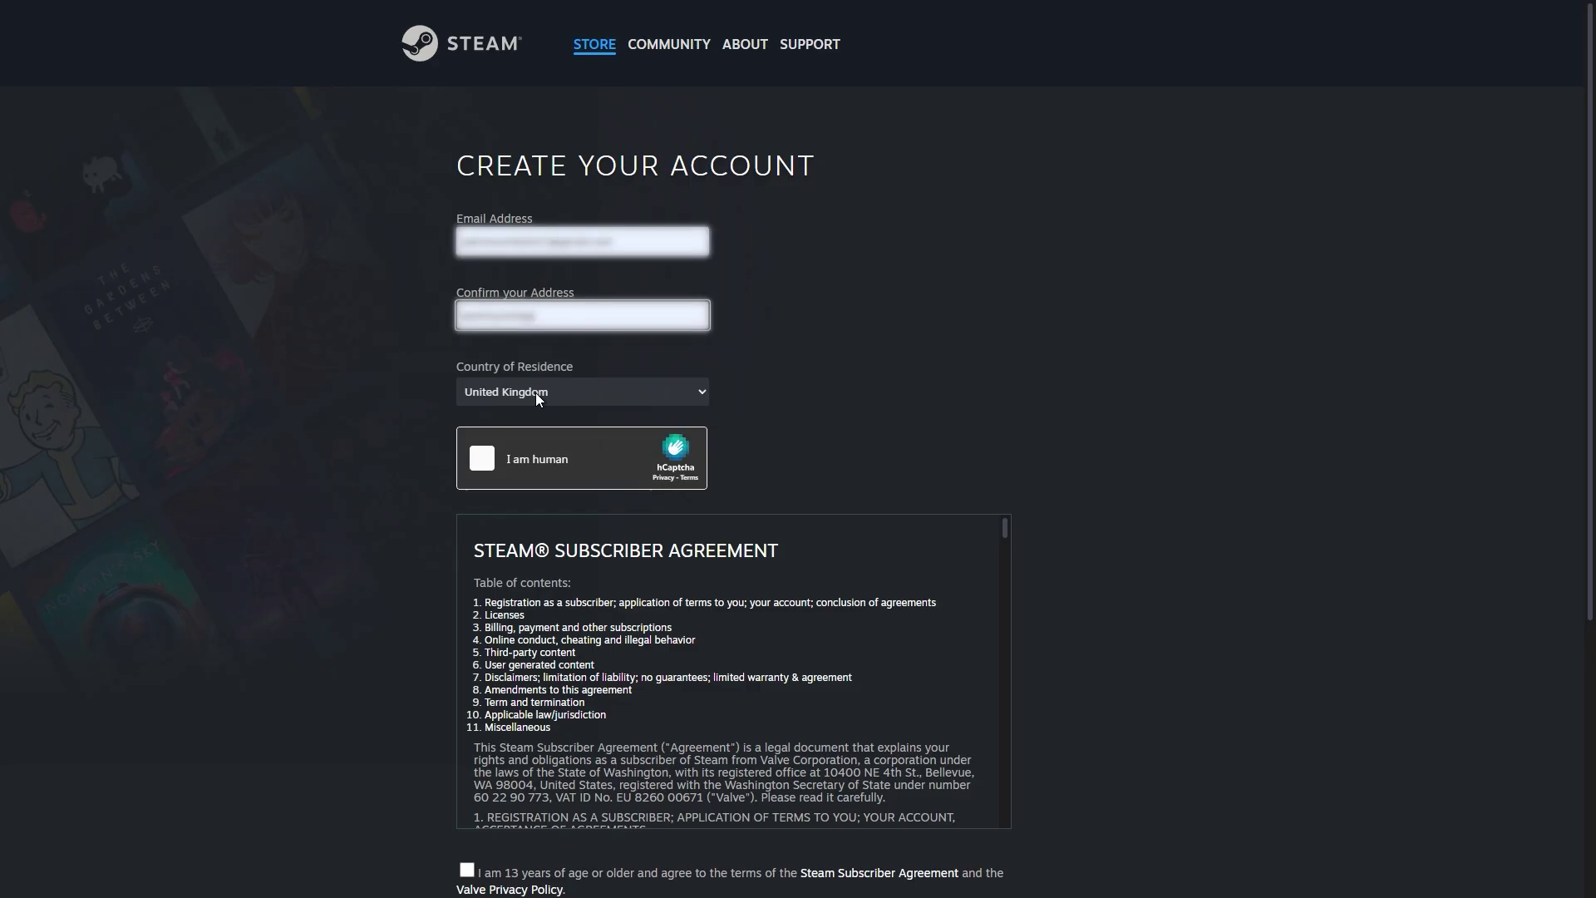
{"action": "left_click", "coordinate": [486, 462]}
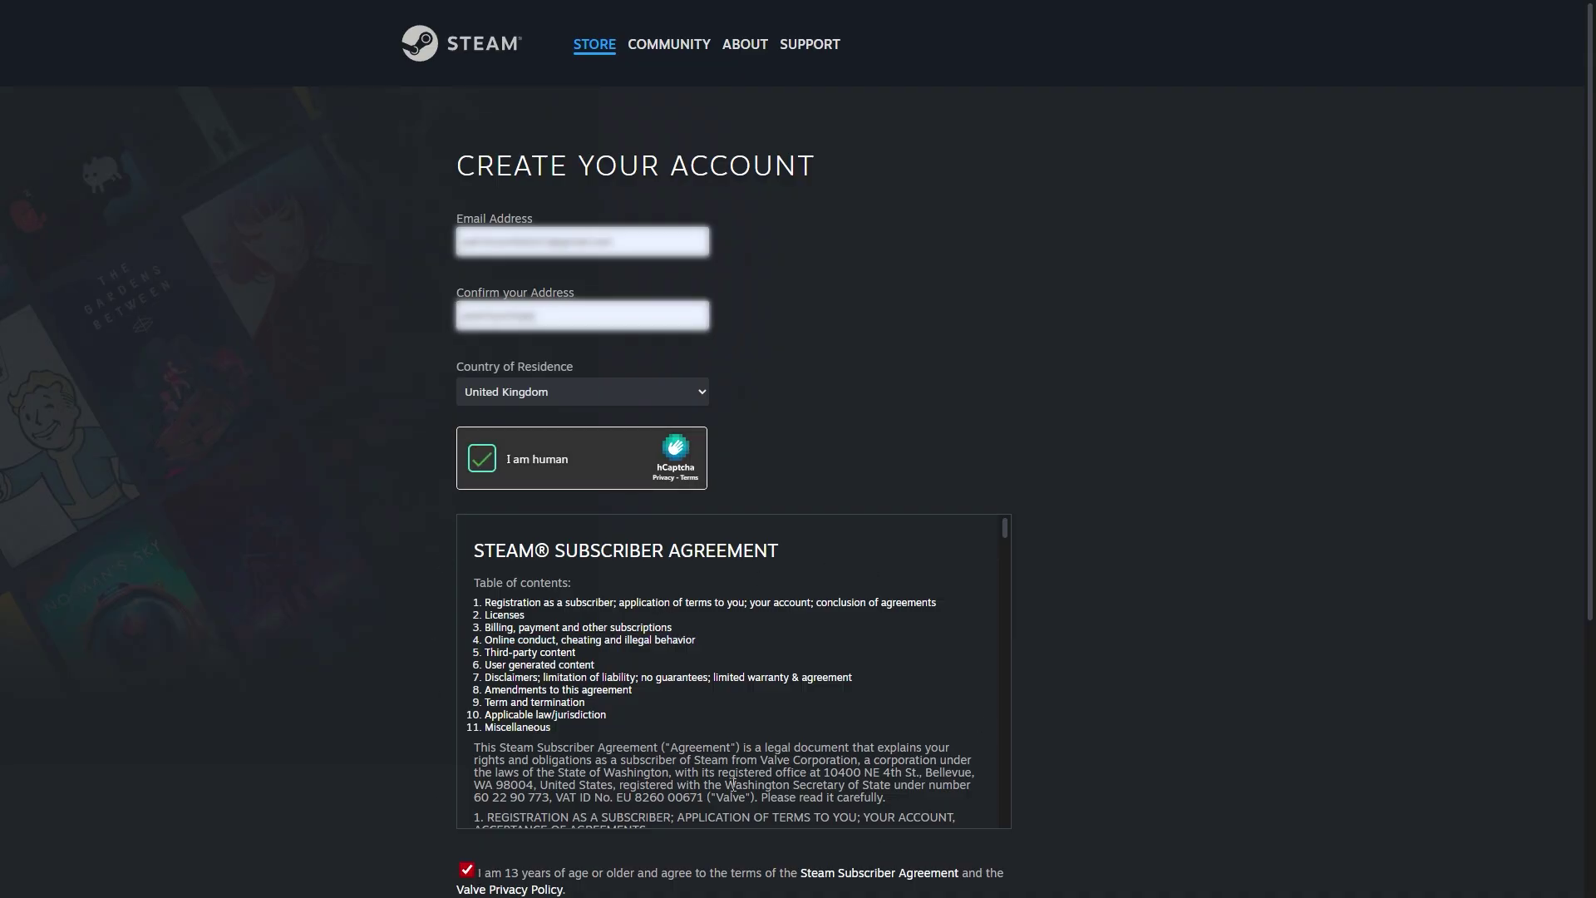
{"action": "scroll", "coordinate": [1075, 632], "scroll_direction": "down", "scroll_amount": 3}
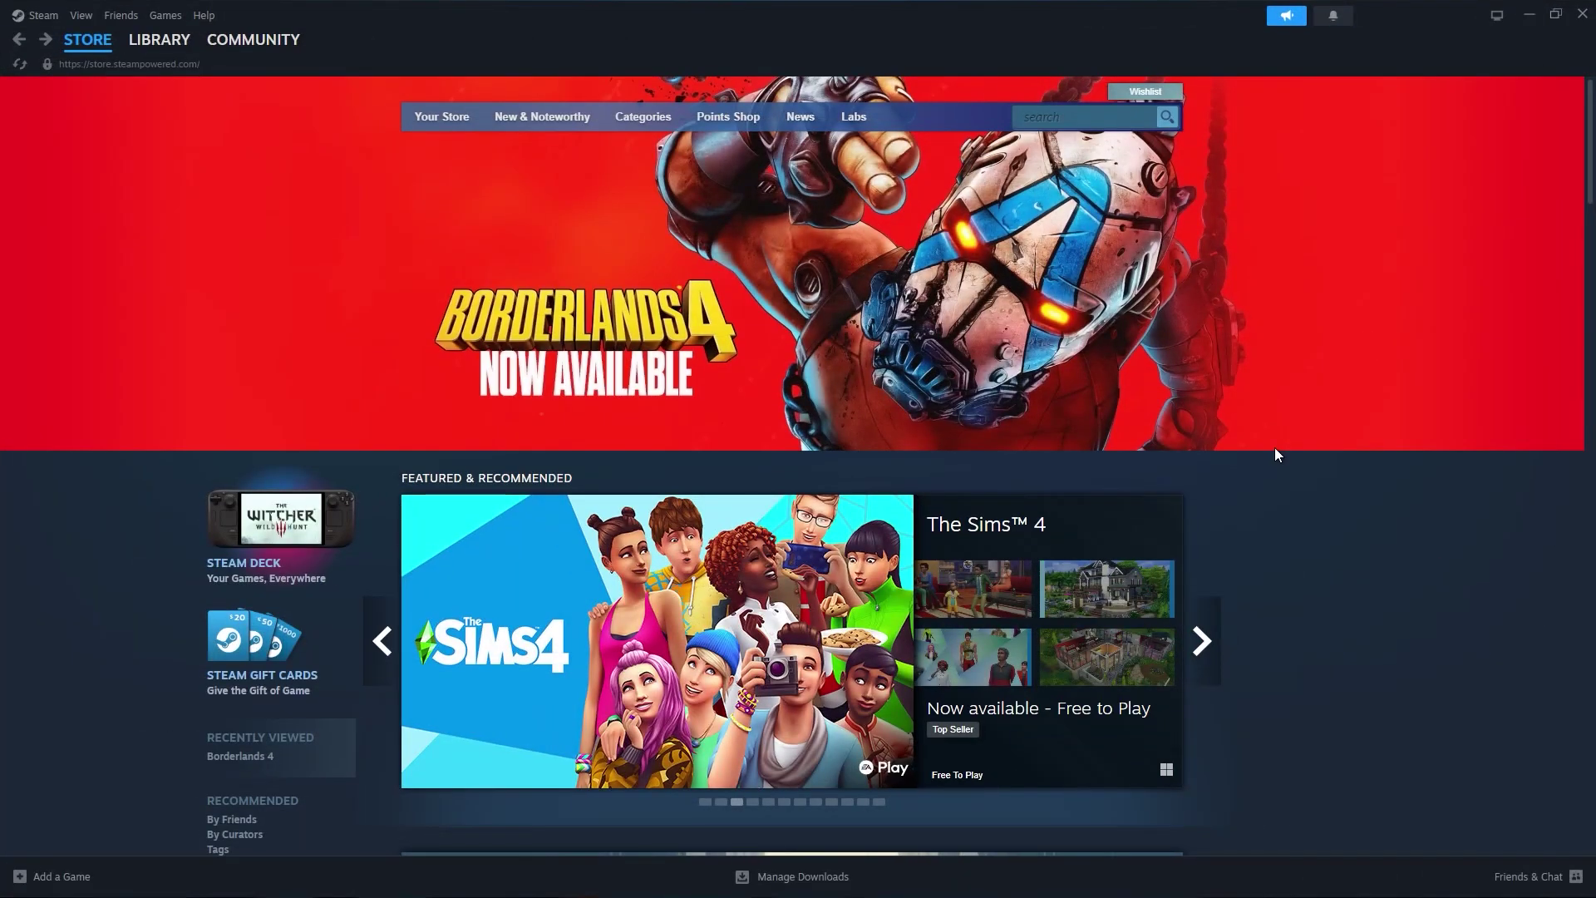
Step: Scroll through Discounts & Events, Under £7 and New & Trending on the store, then back up
{"action": "scroll", "coordinate": [1380, 570], "scroll_direction": "down", "scroll_amount": 9}
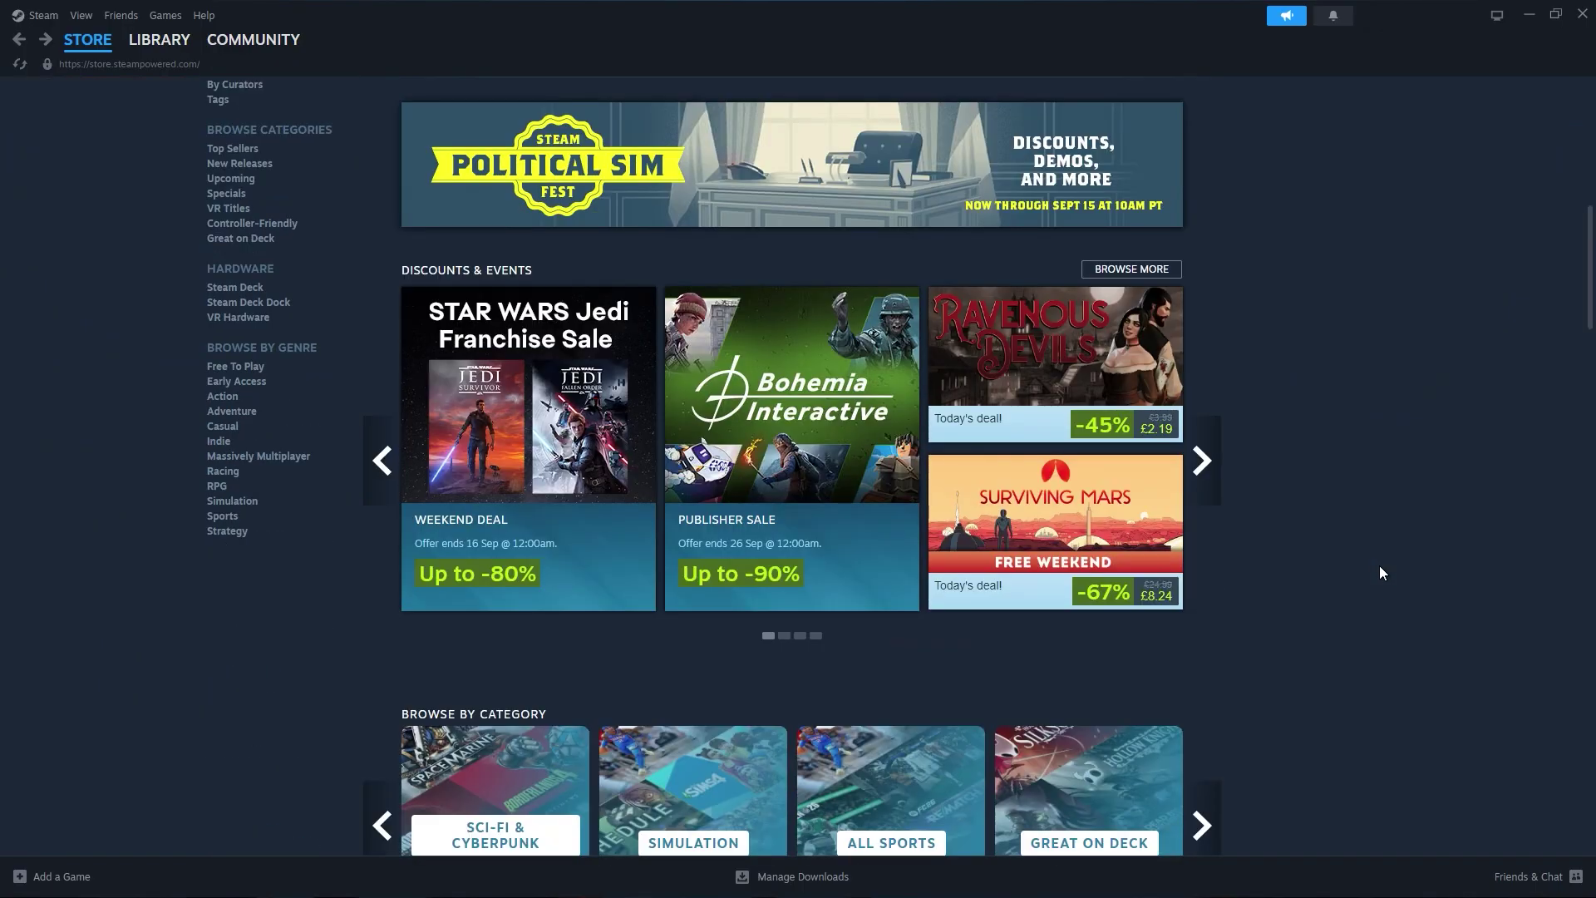
{"action": "scroll", "coordinate": [1379, 573], "scroll_direction": "down", "scroll_amount": 2}
{"action": "scroll", "coordinate": [1131, 432], "scroll_direction": "down", "scroll_amount": 8}
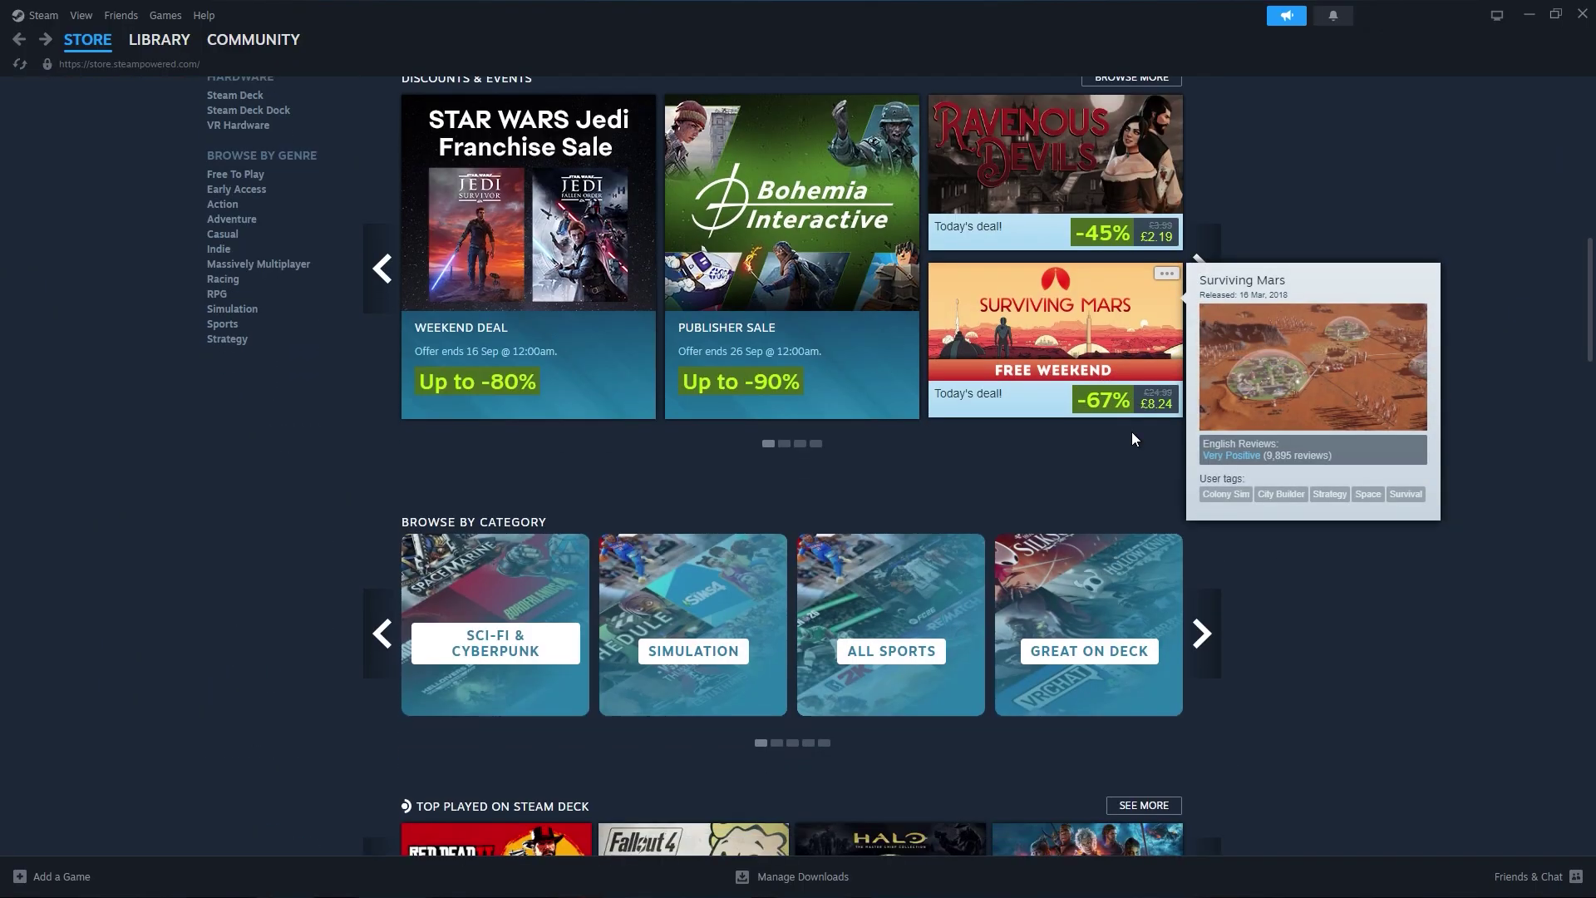
{"action": "scroll", "coordinate": [1144, 524], "scroll_direction": "down", "scroll_amount": 16}
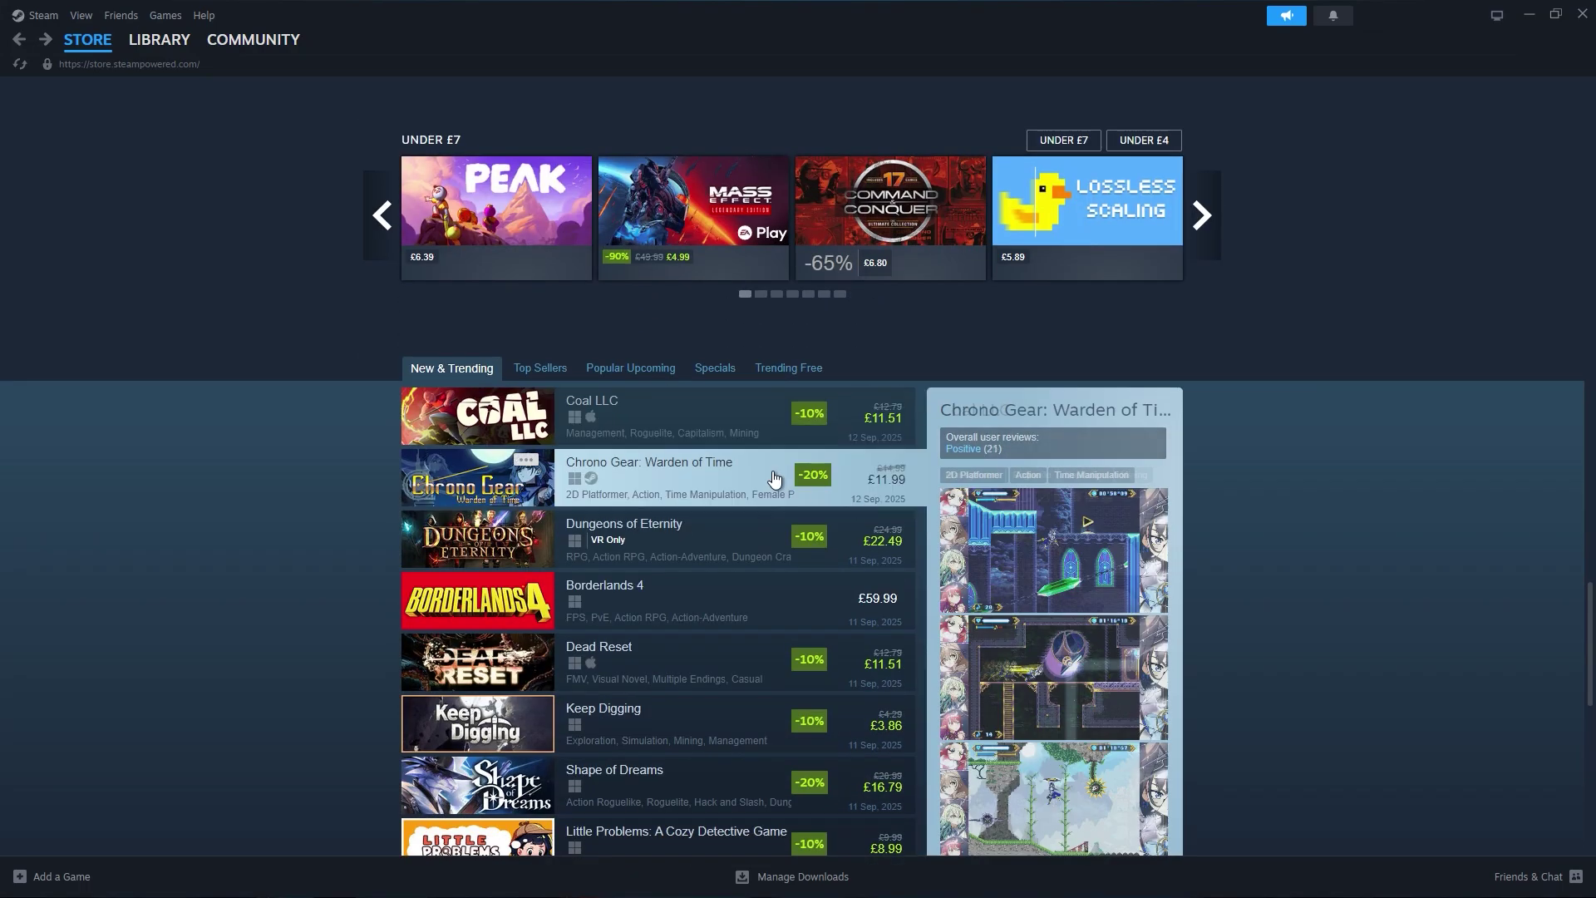
{"action": "scroll", "coordinate": [632, 503], "scroll_direction": "down", "scroll_amount": 6}
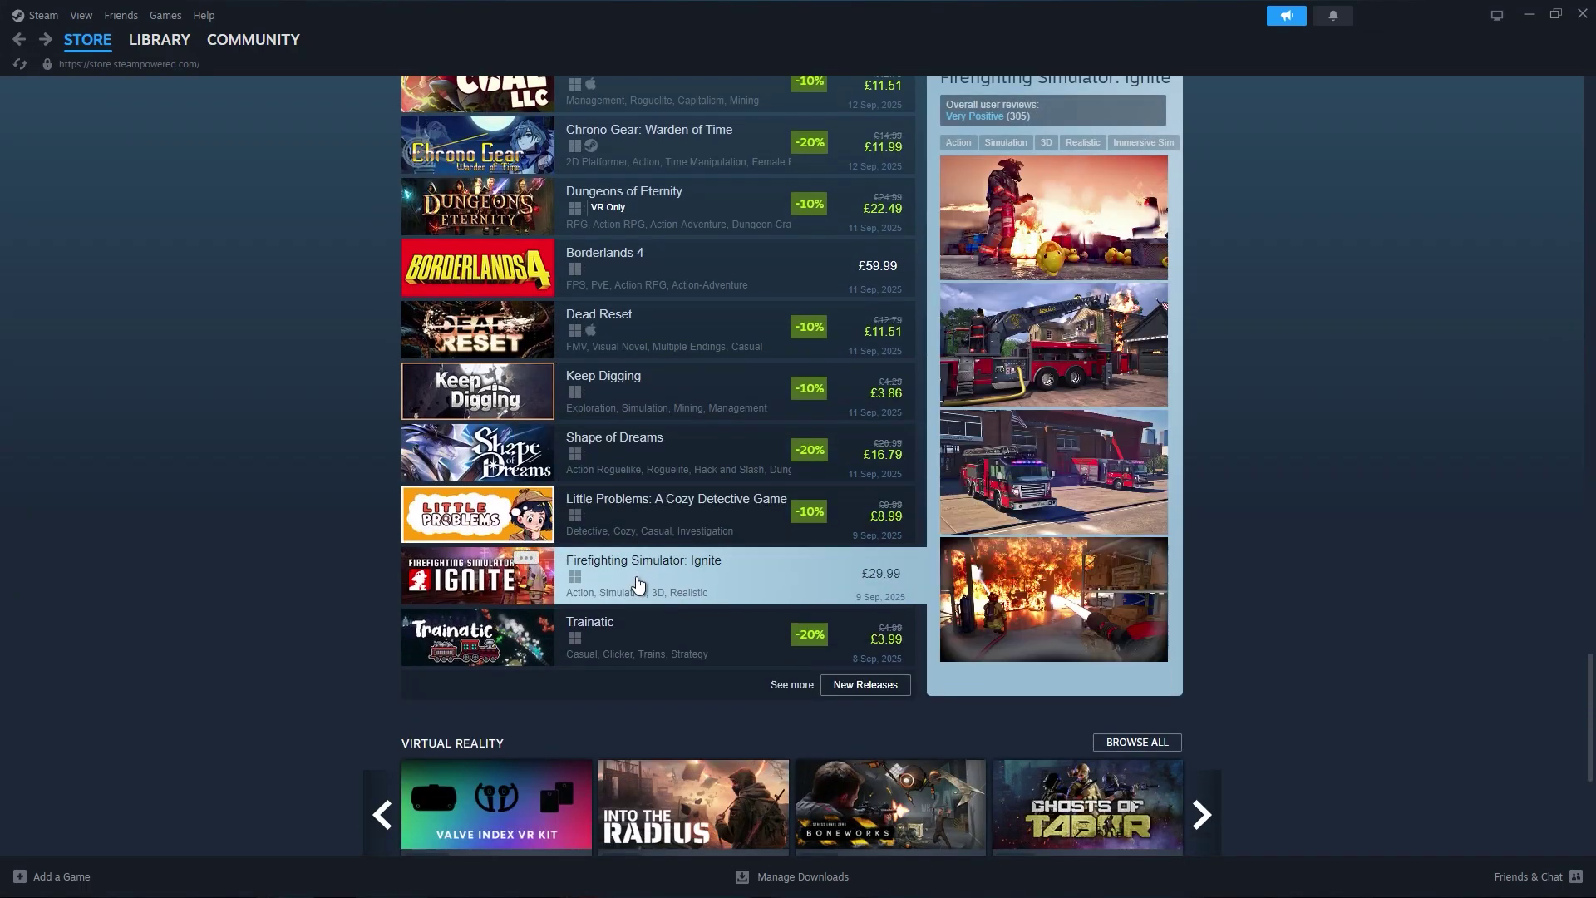
{"action": "scroll", "coordinate": [640, 592], "scroll_direction": "down", "scroll_amount": 1}
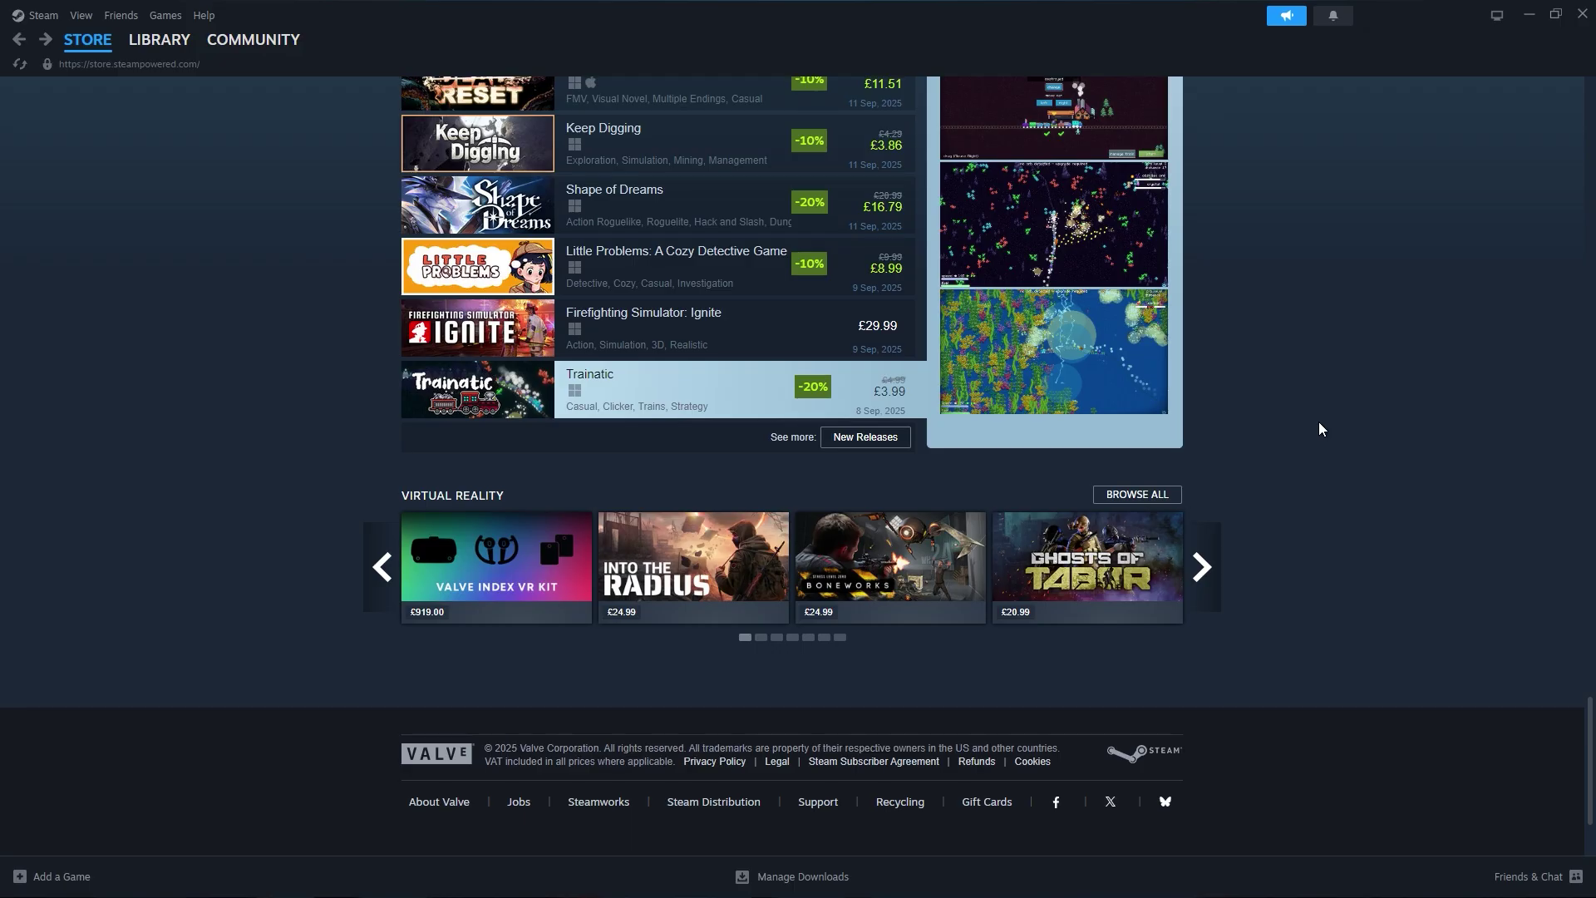
{"action": "scroll", "coordinate": [1320, 427], "scroll_direction": "up", "scroll_amount": 4}
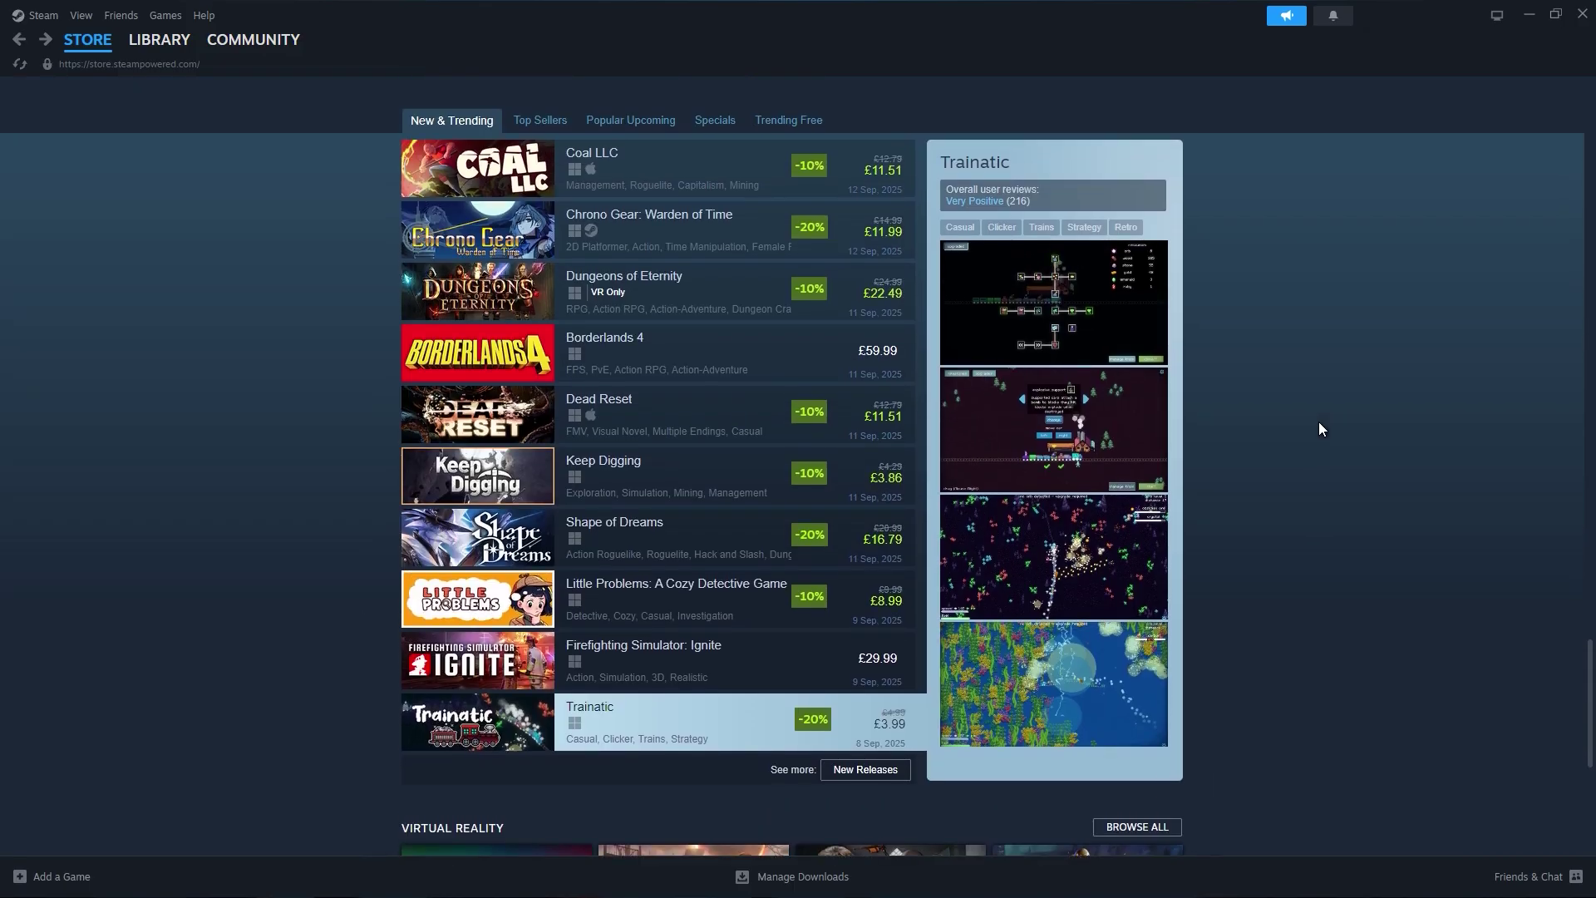
{"action": "scroll", "coordinate": [1320, 428], "scroll_direction": "up", "scroll_amount": 5}
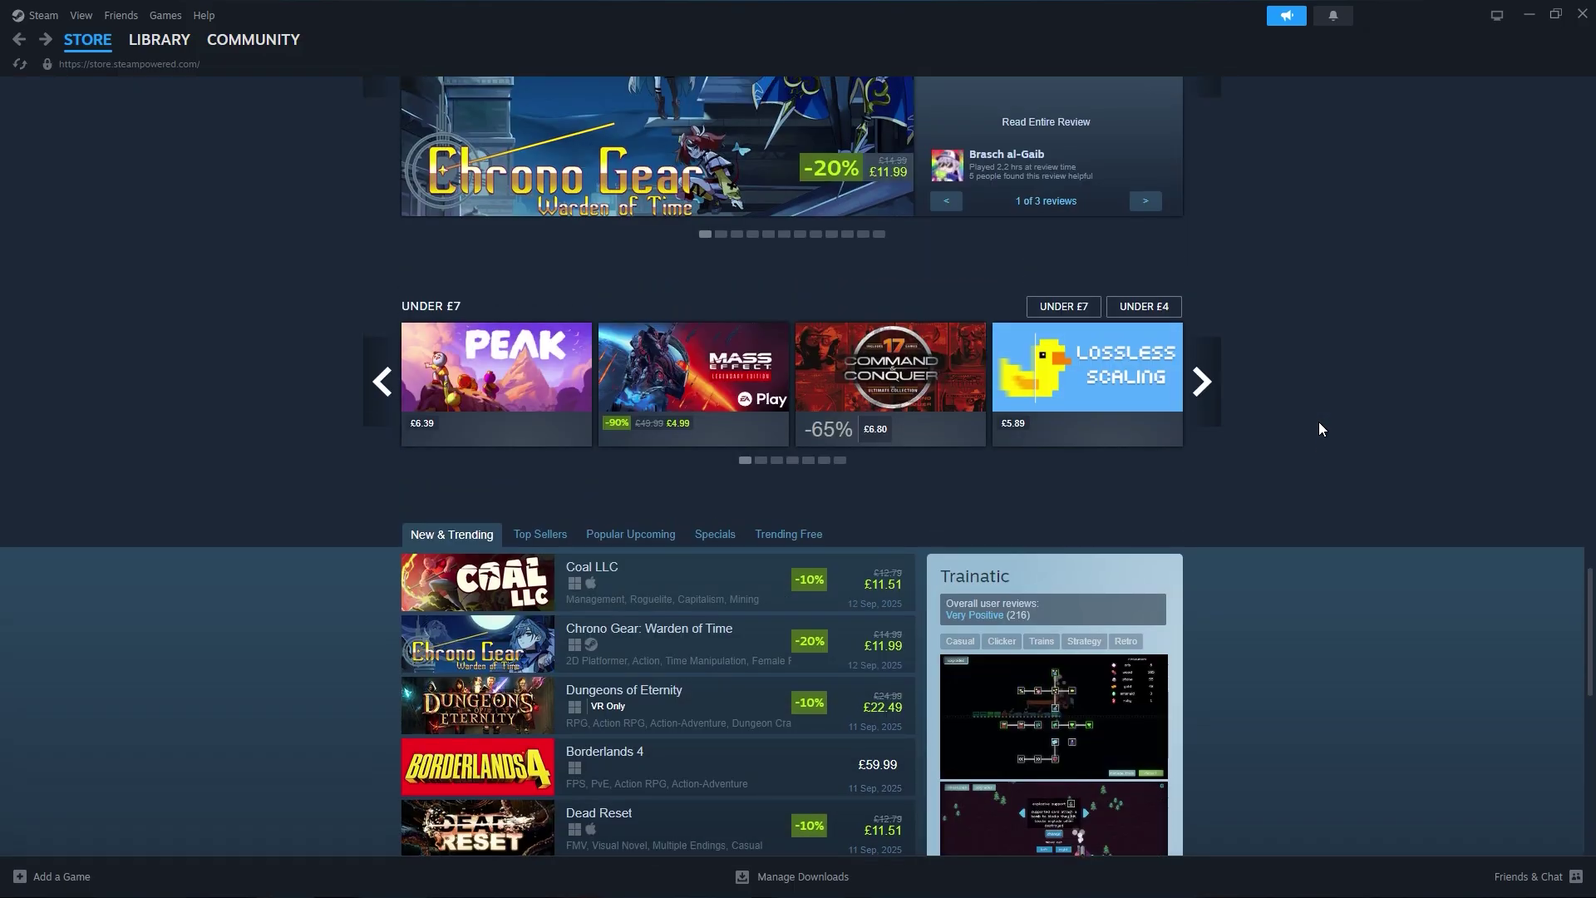
{"action": "scroll", "coordinate": [1319, 429], "scroll_direction": "up", "scroll_amount": 3}
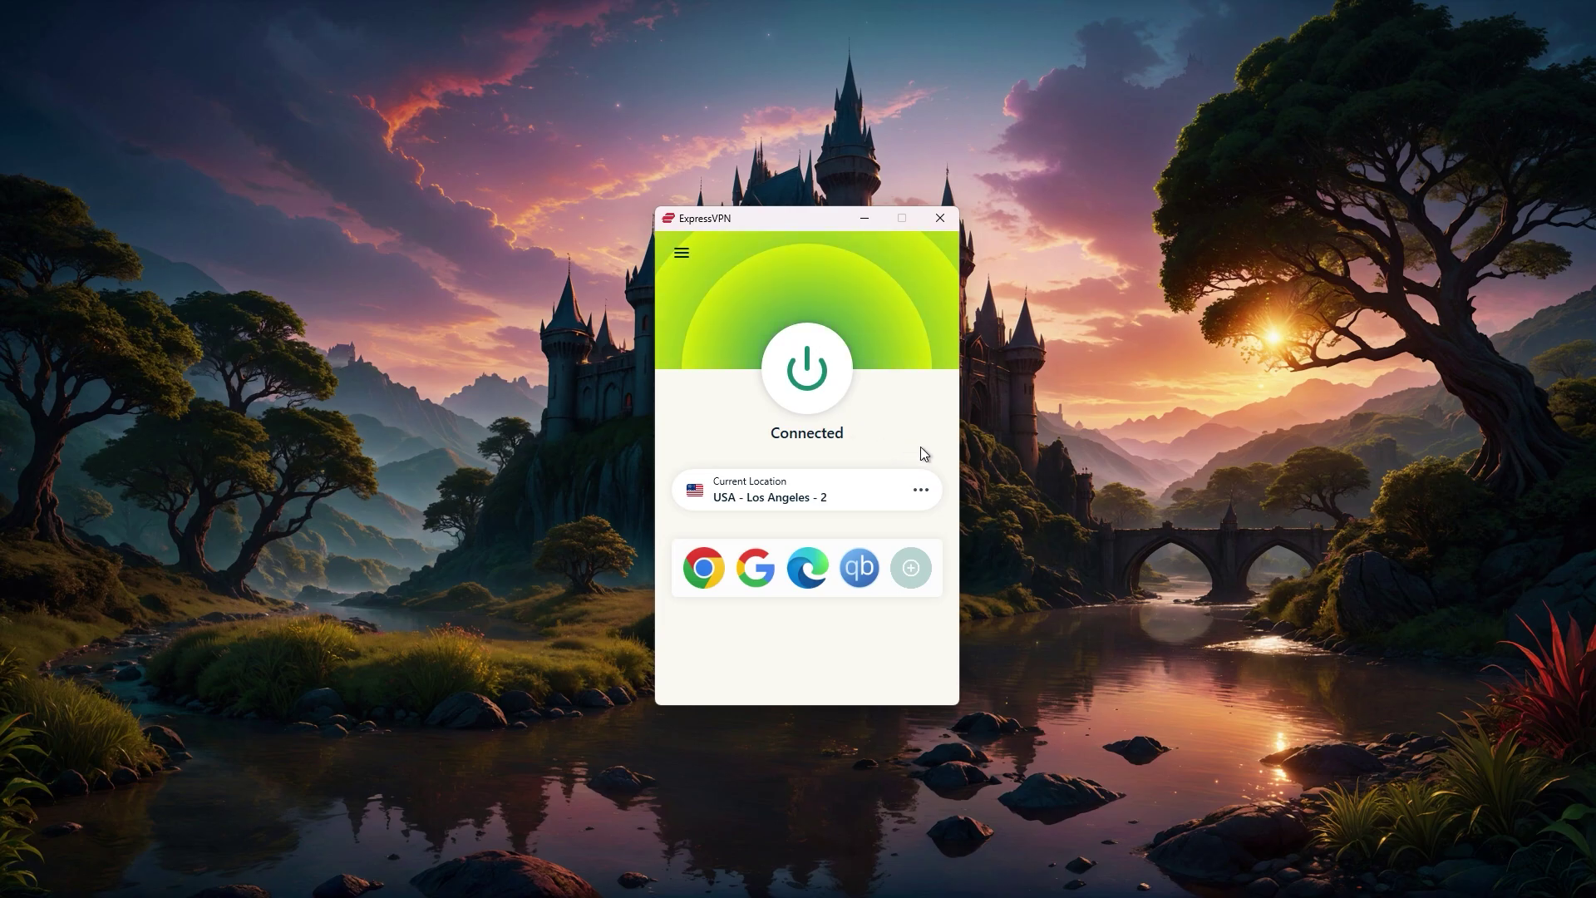
Step: Browse the full ExpressVPN server locations list, then close it
{"action": "left_click", "coordinate": [919, 493]}
{"action": "scroll", "coordinate": [1031, 382], "scroll_direction": "up", "scroll_amount": 3}
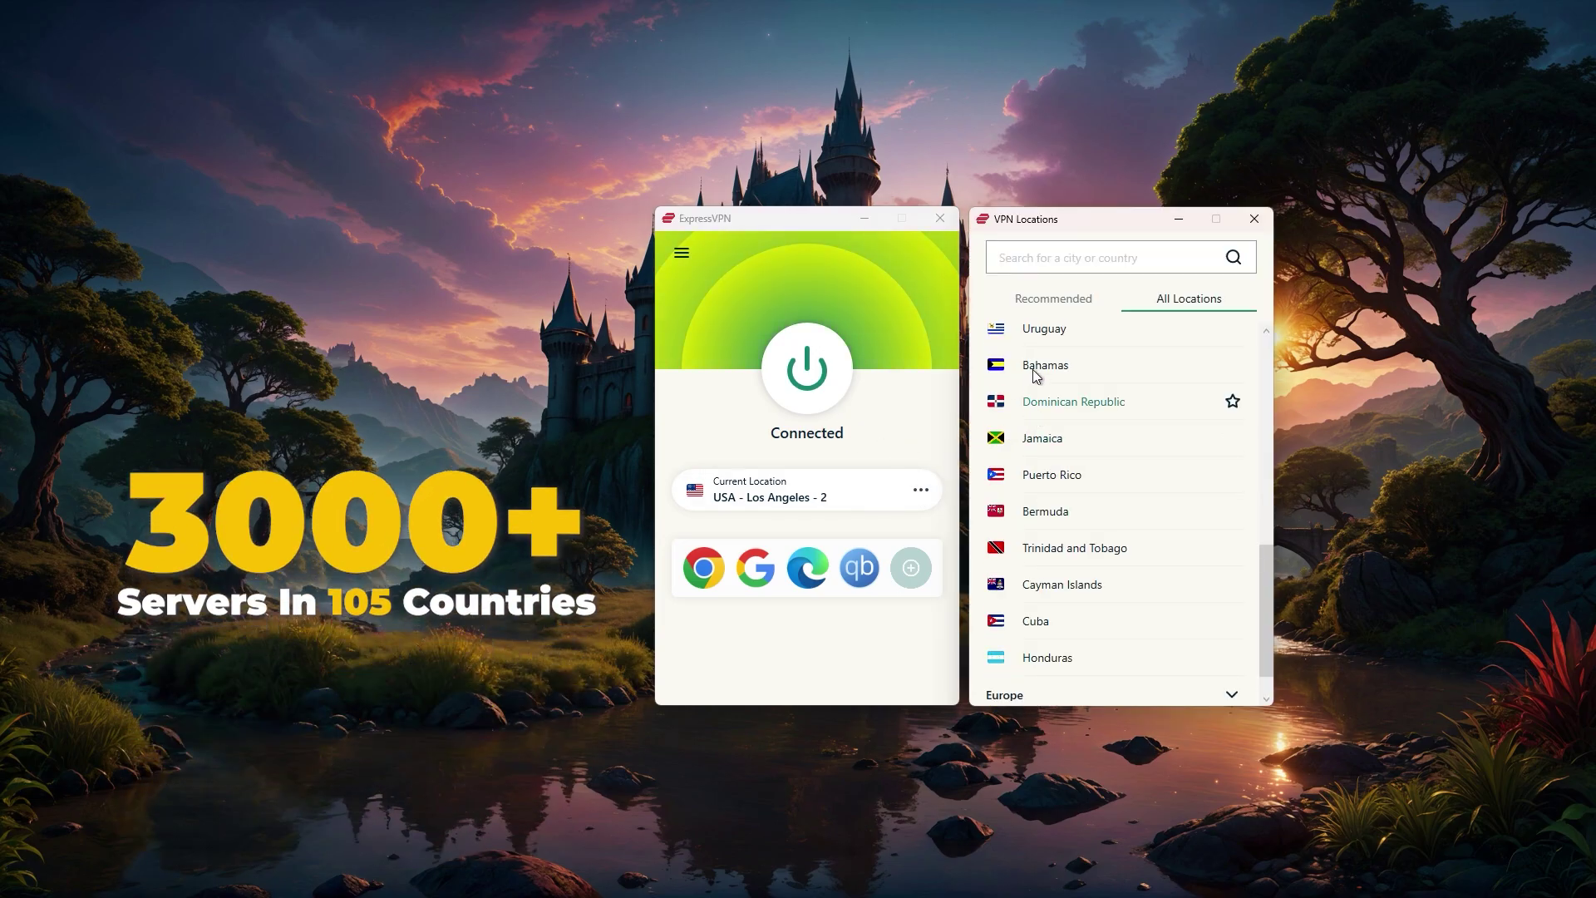
{"action": "scroll", "coordinate": [1041, 382], "scroll_direction": "up", "scroll_amount": 5}
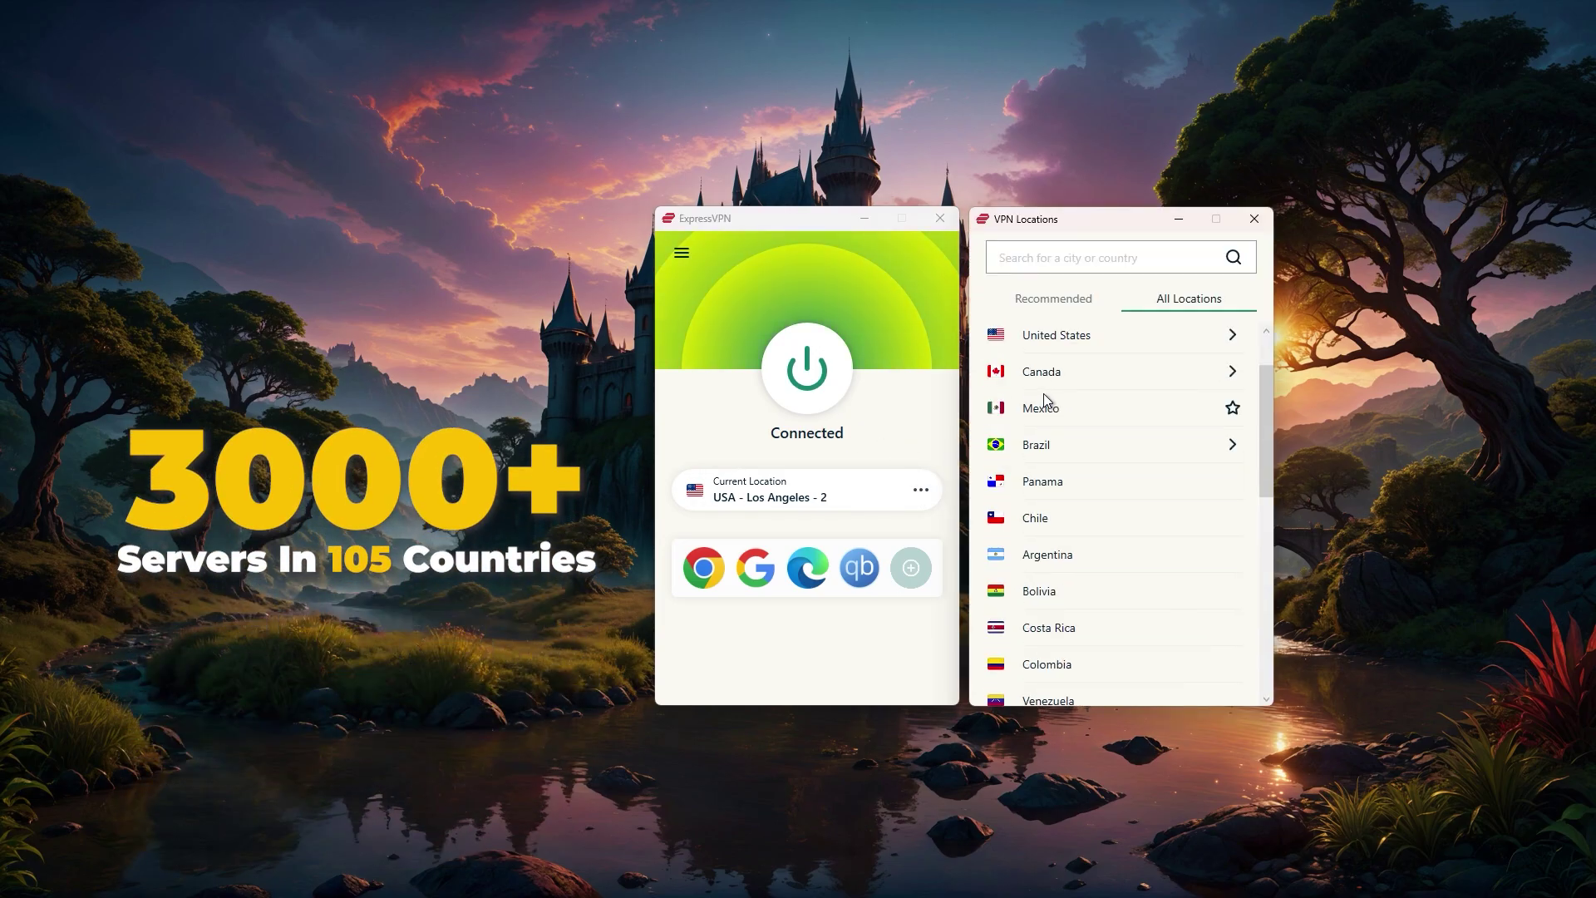
{"action": "left_click", "coordinate": [1266, 225]}
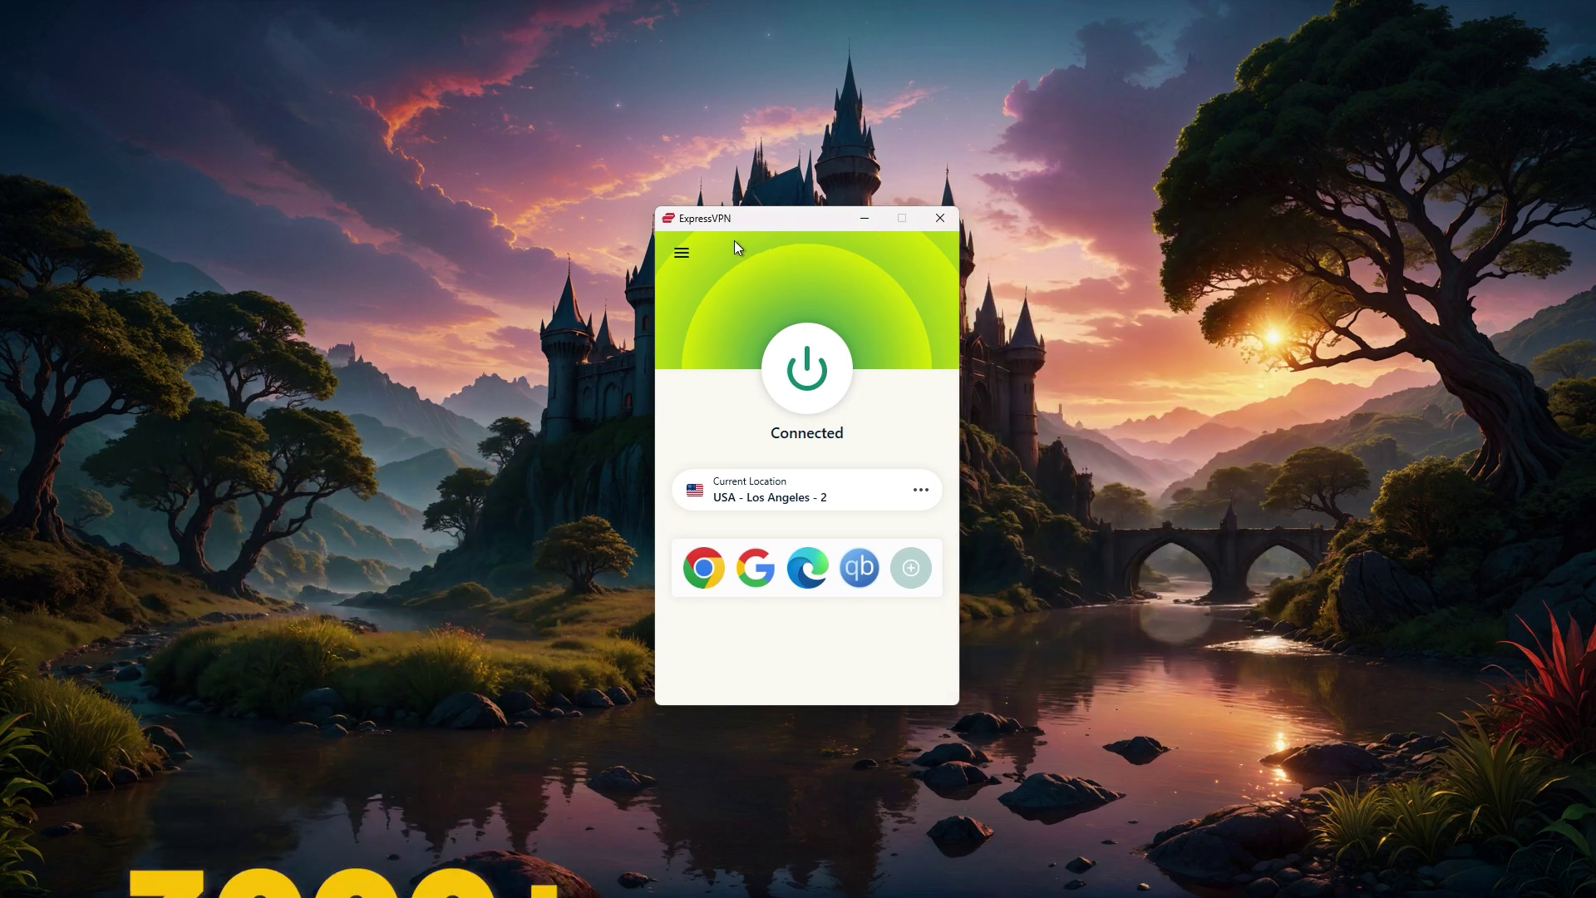
Step: Open ExpressVPN Options and view the Protocol and Advanced Protection tabs
{"action": "left_click", "coordinate": [682, 252]}
{"action": "left_click", "coordinate": [713, 306]}
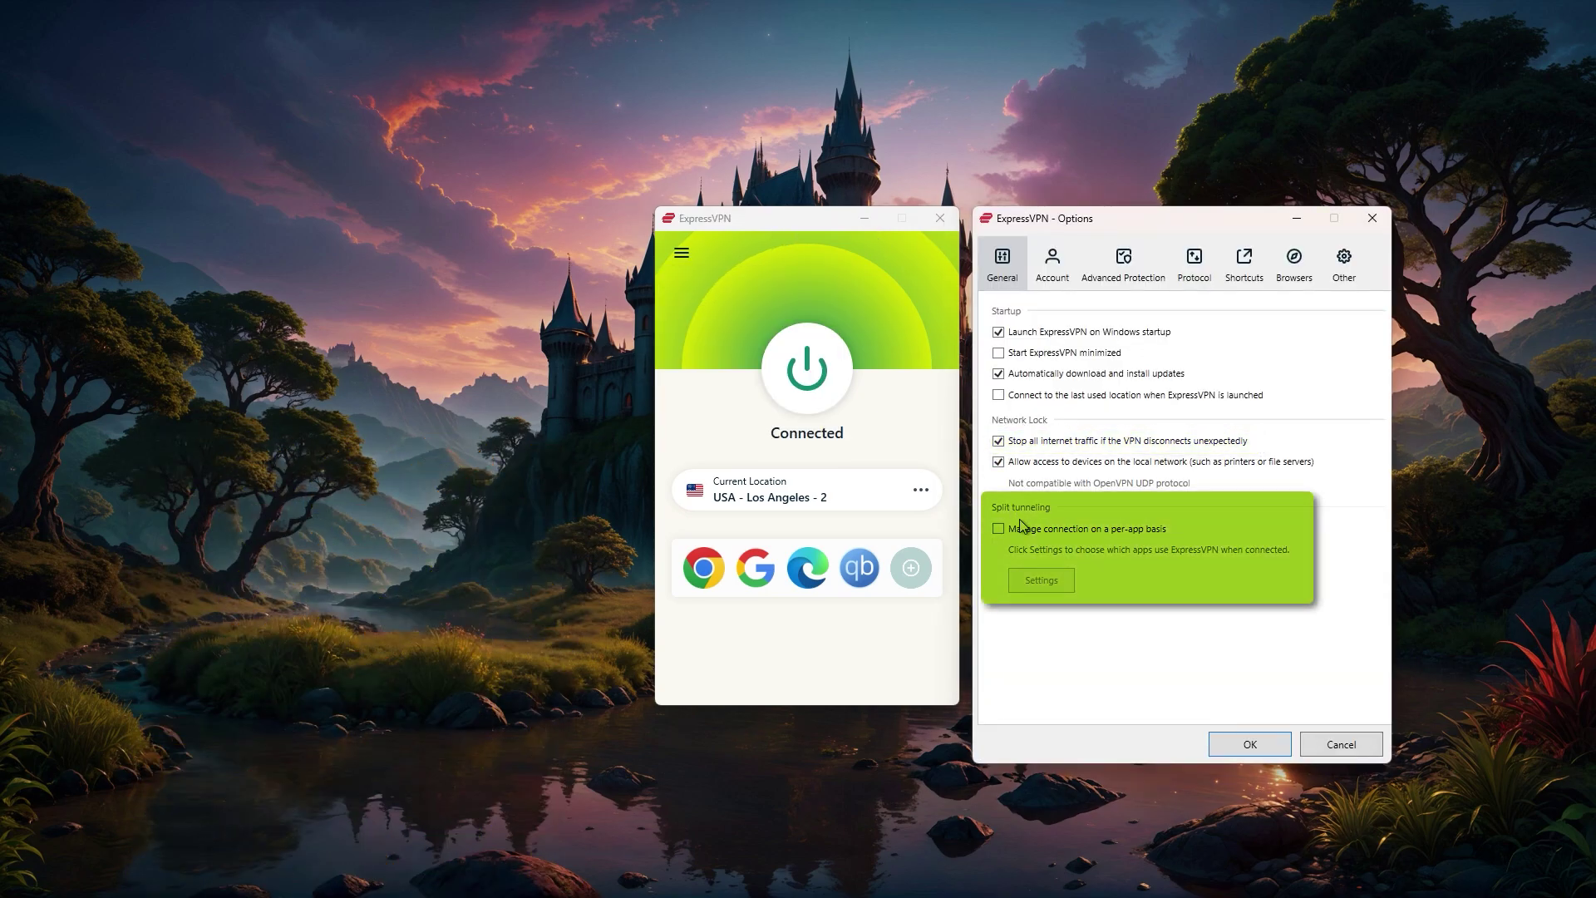
{"action": "left_click", "coordinate": [1187, 260]}
{"action": "left_click", "coordinate": [1088, 277]}
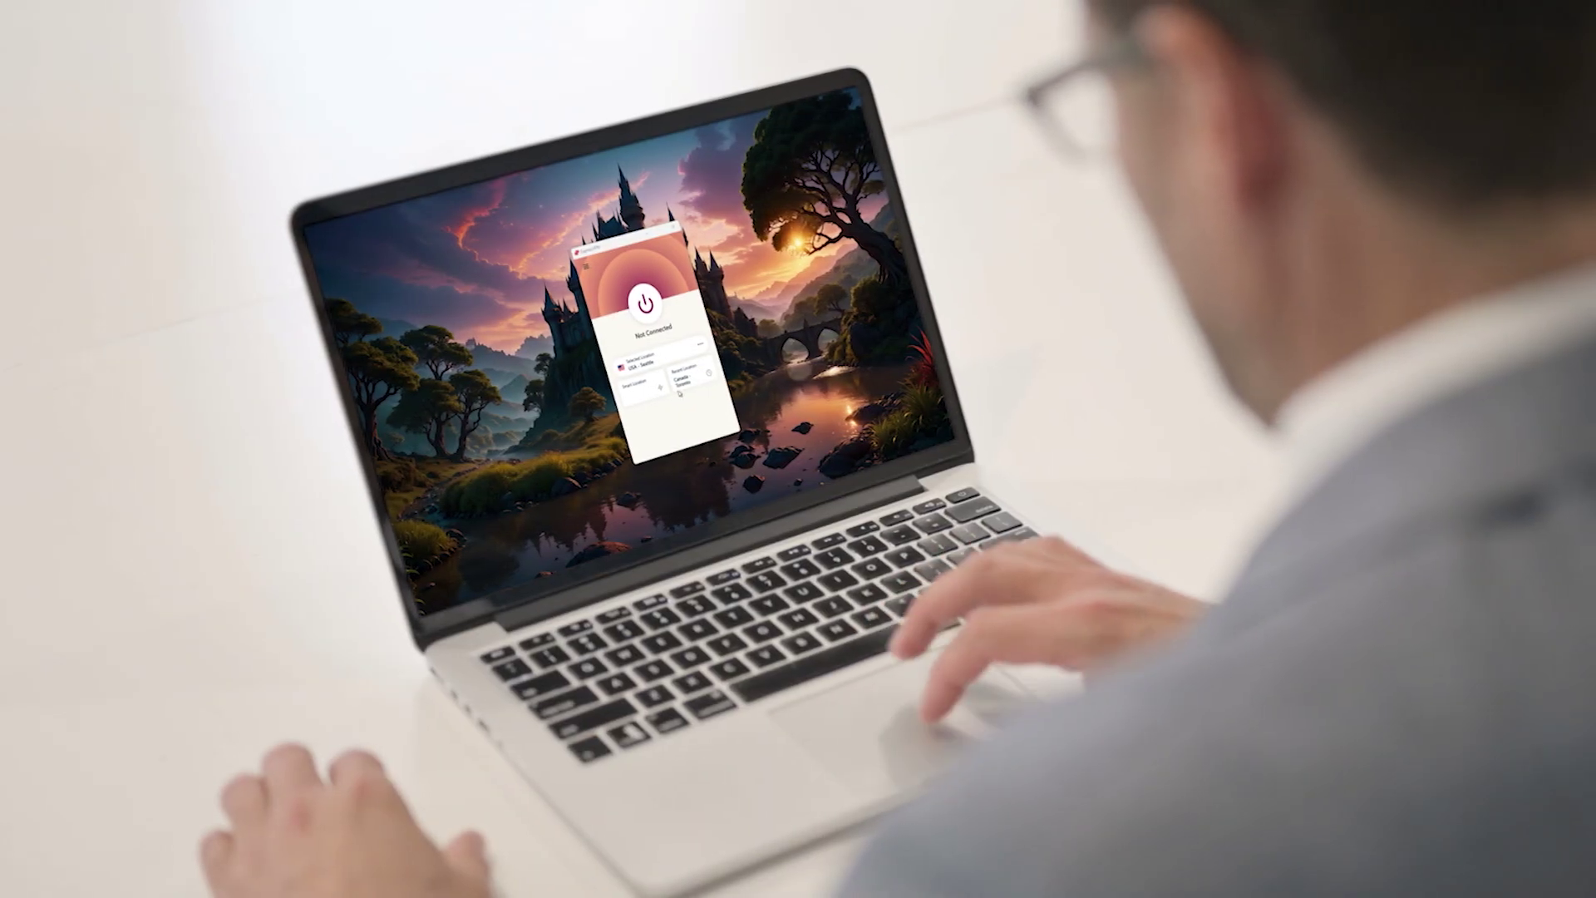
Step: Connect ExpressVPN to a United States server chosen from All Locations
{"action": "left_click", "coordinate": [684, 342]}
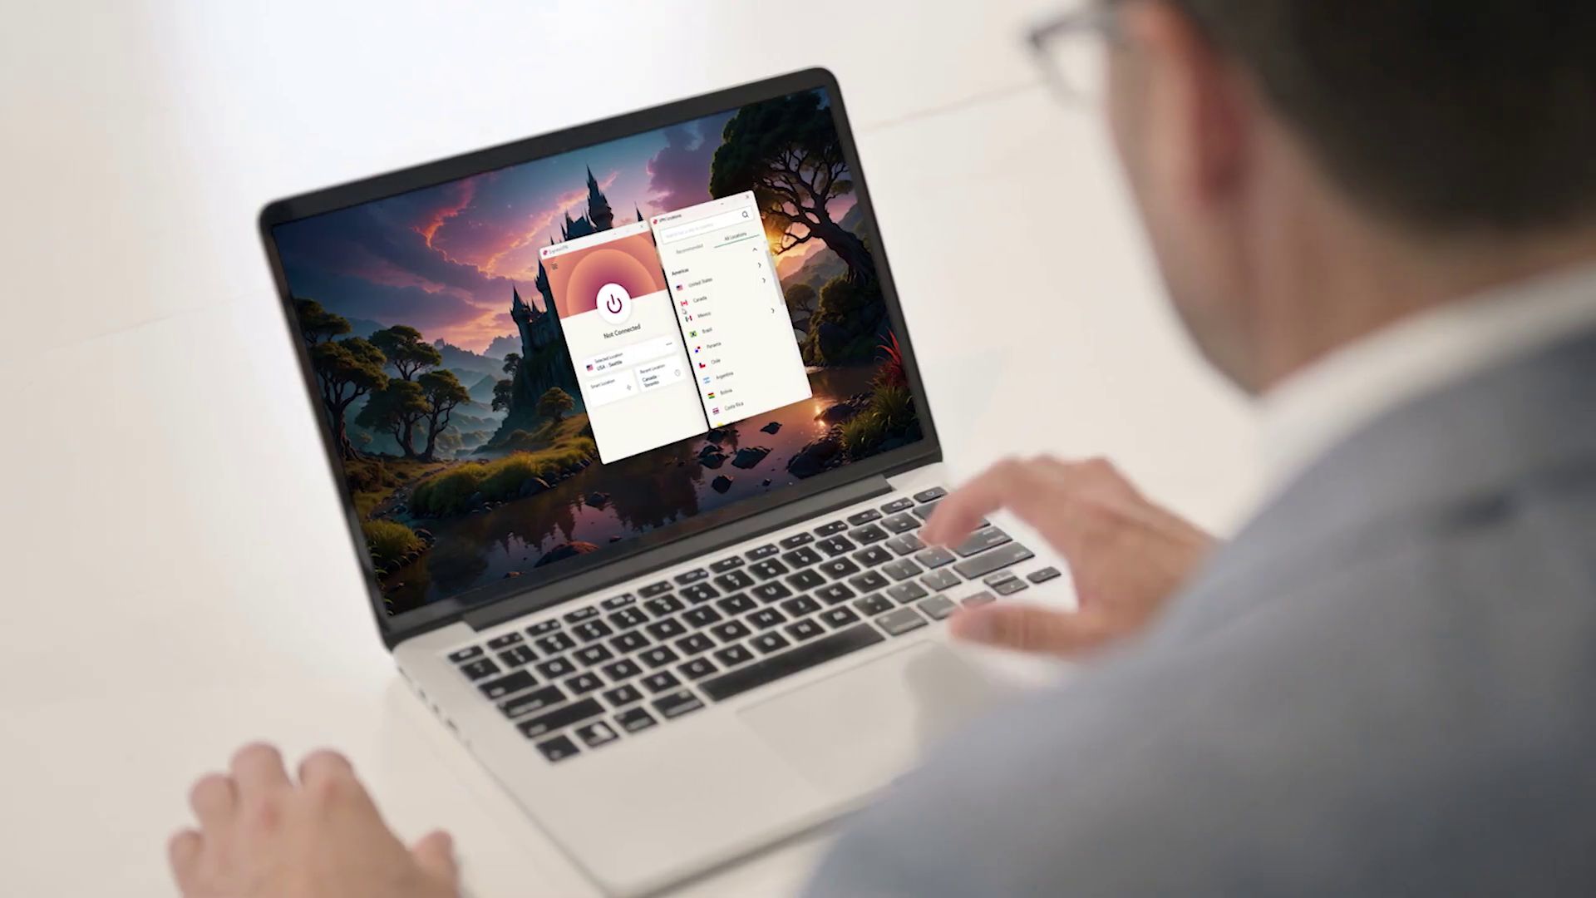
{"action": "left_click", "coordinate": [690, 283]}
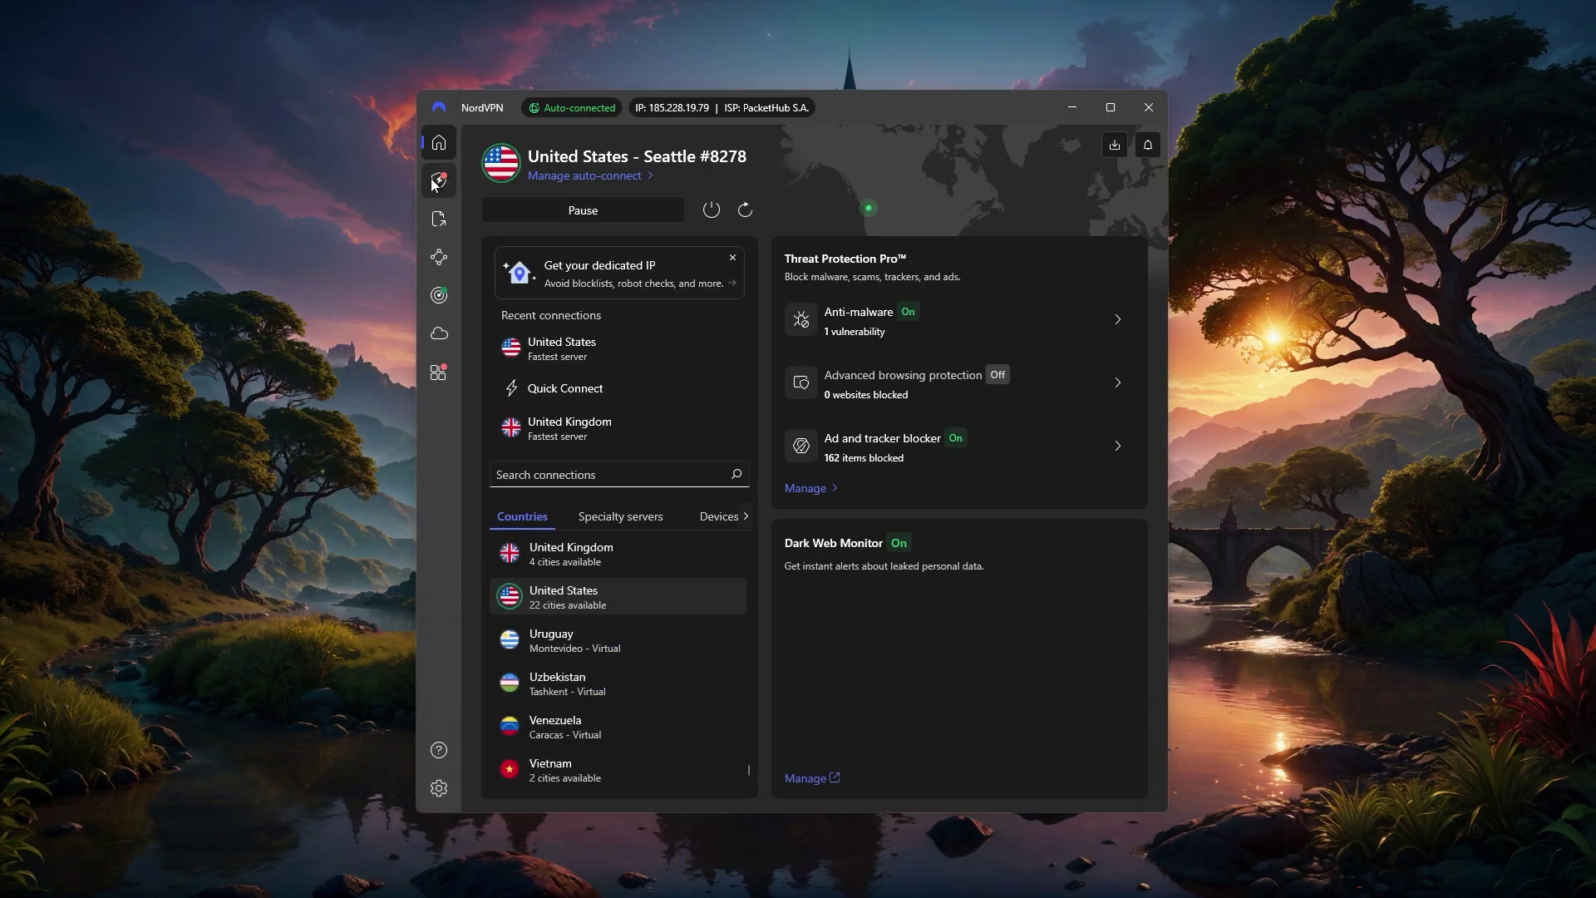
Step: View NordVPN's Threat Protection Pro overview, then list the Specialty servers types
{"action": "left_click", "coordinate": [439, 180]}
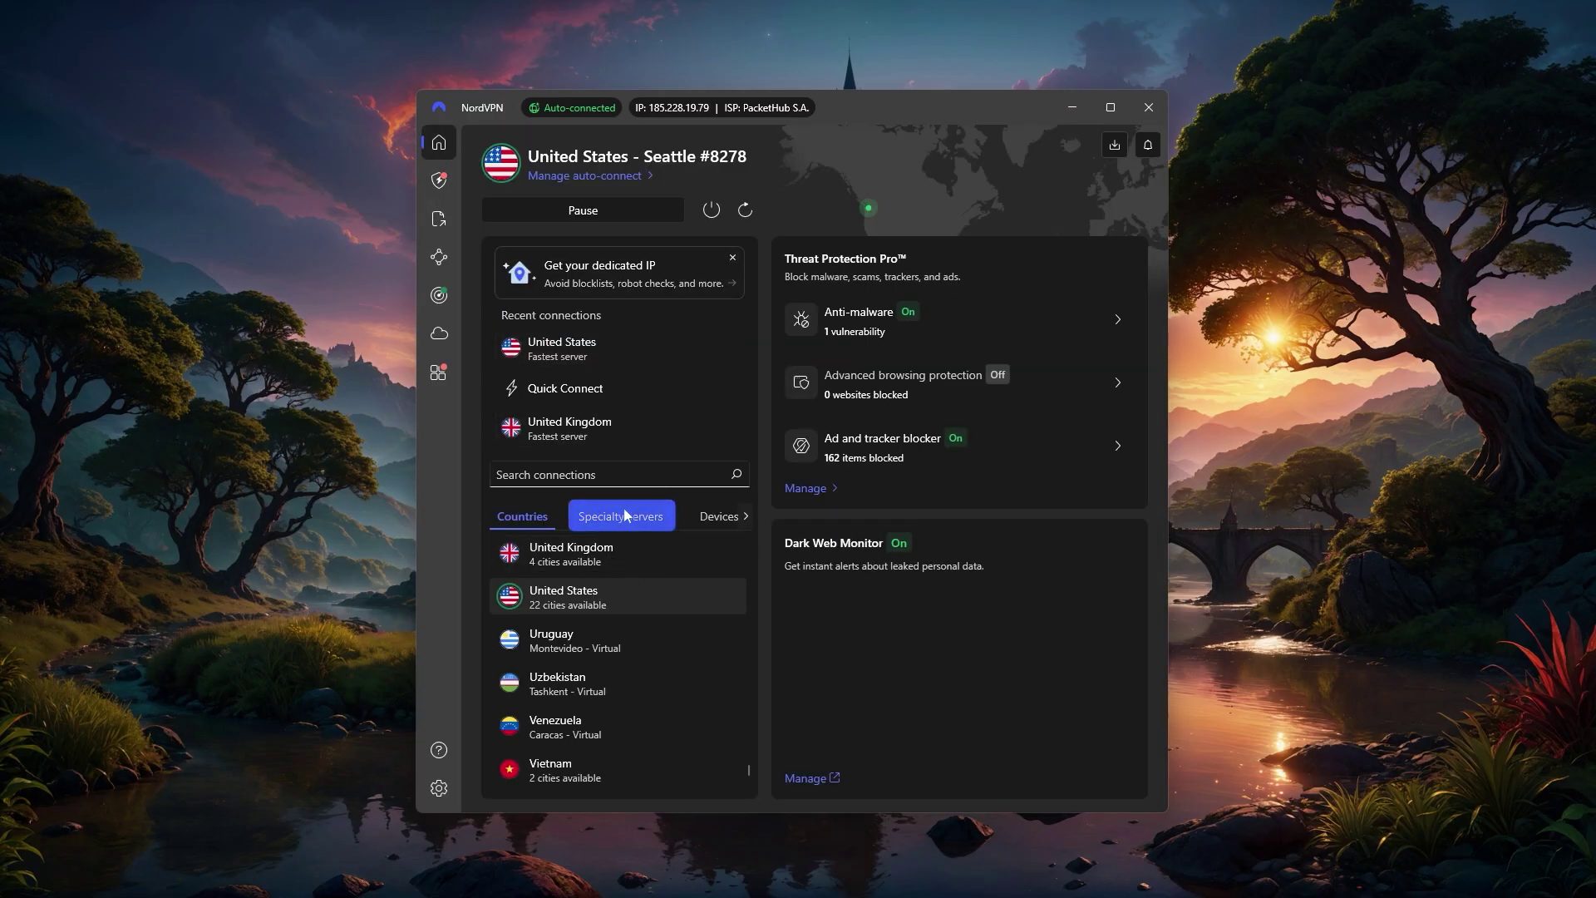
{"action": "left_click", "coordinate": [625, 516]}
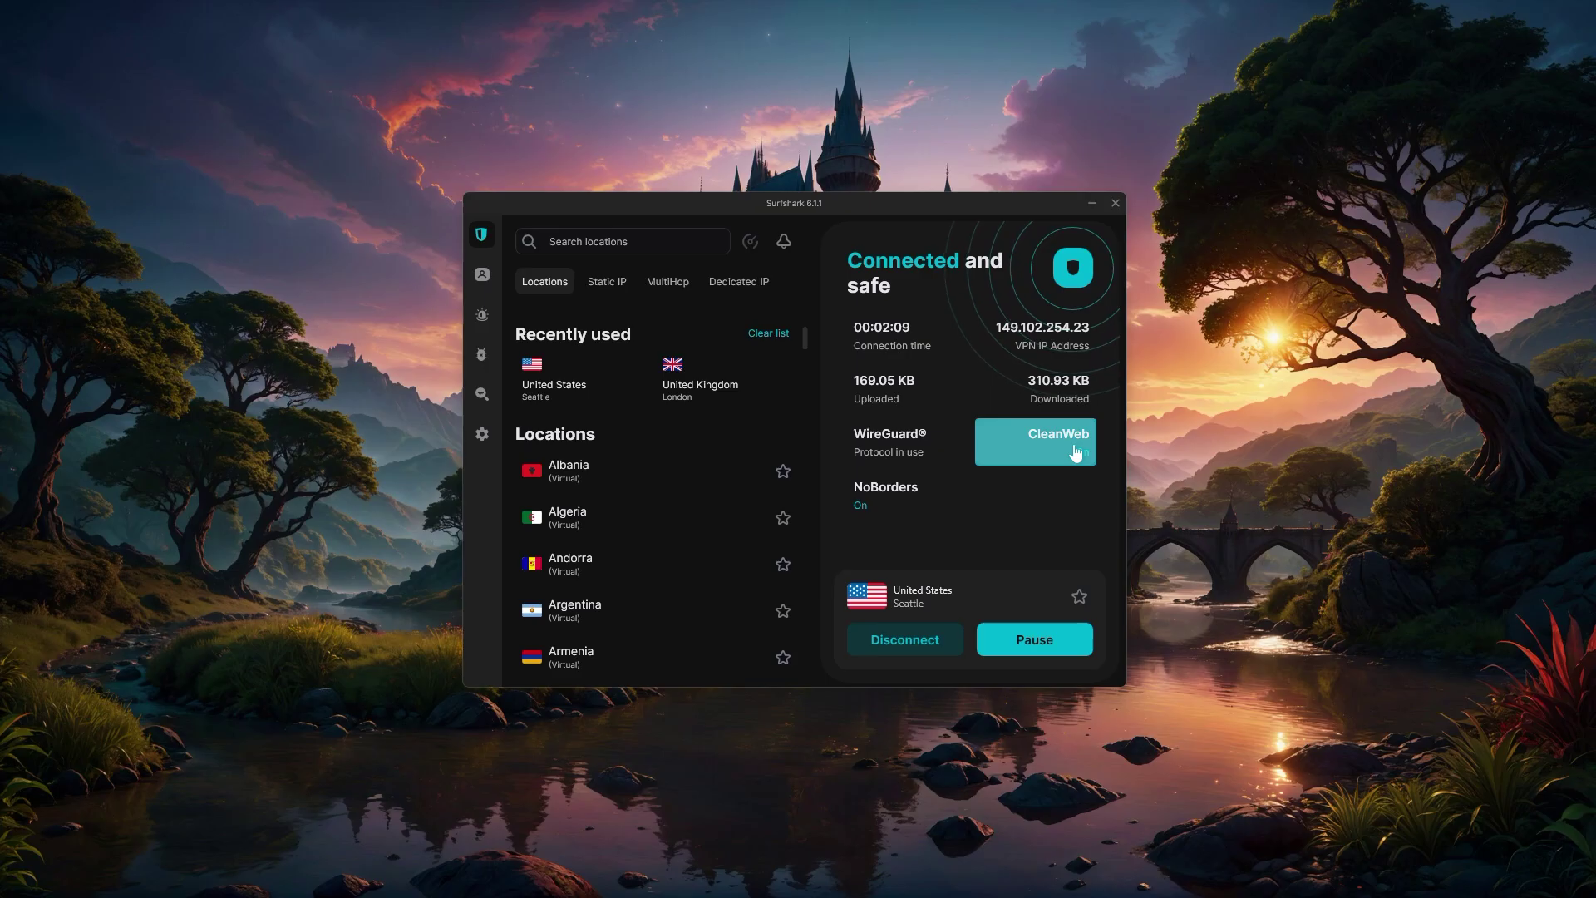
Step: Show Surfshark's MultiHop connection options and scroll down the list
{"action": "left_click", "coordinate": [656, 285]}
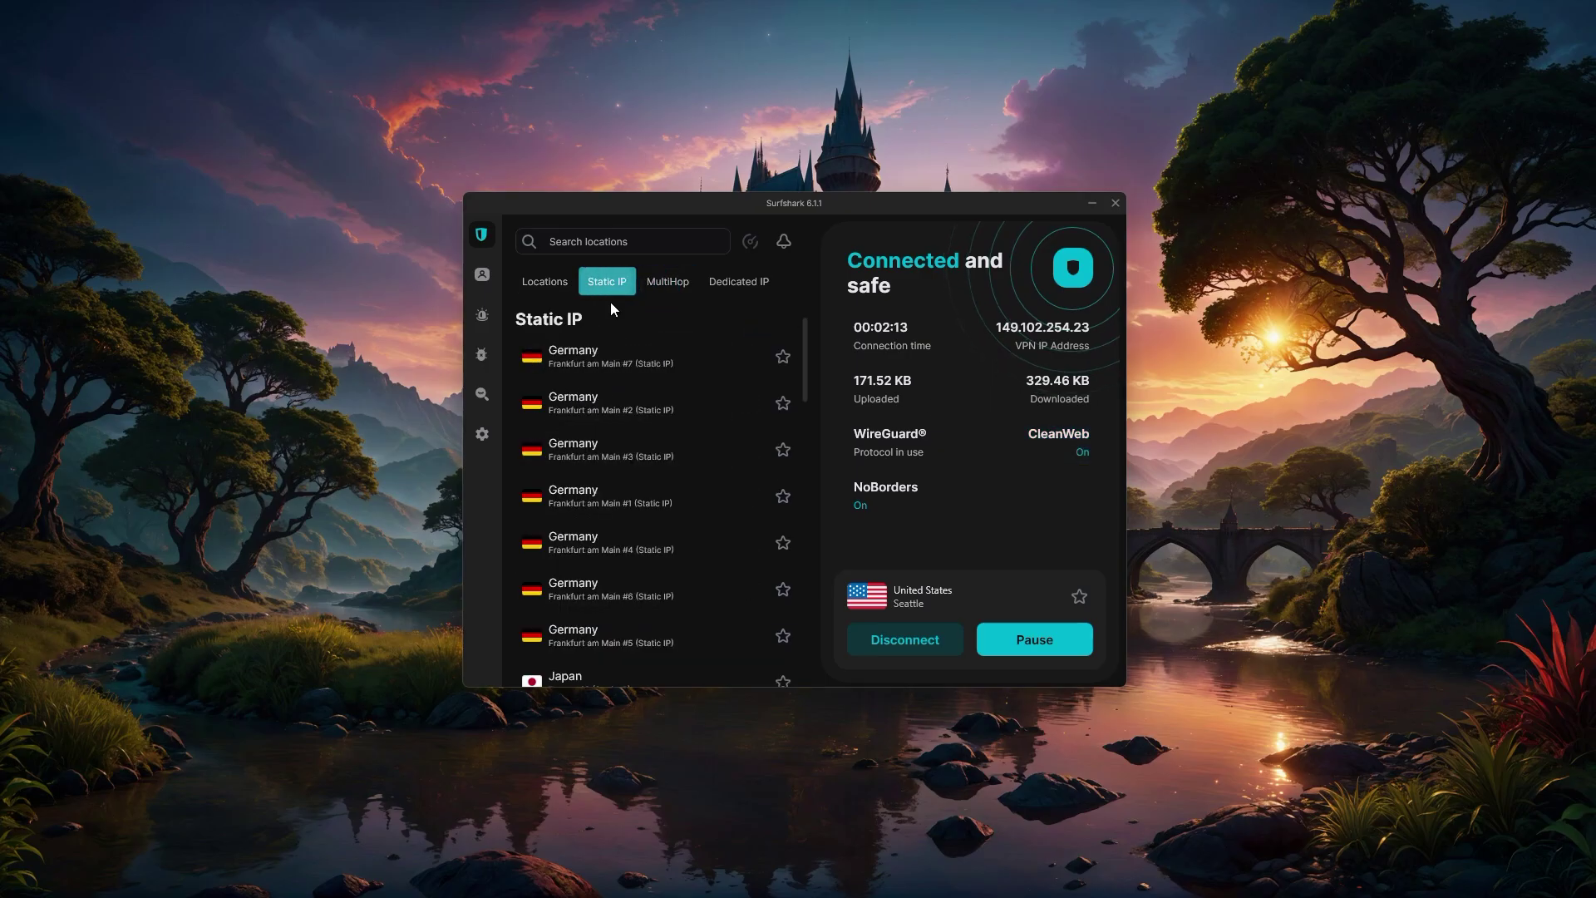
{"action": "scroll", "coordinate": [617, 466], "scroll_direction": "down", "scroll_amount": 4}
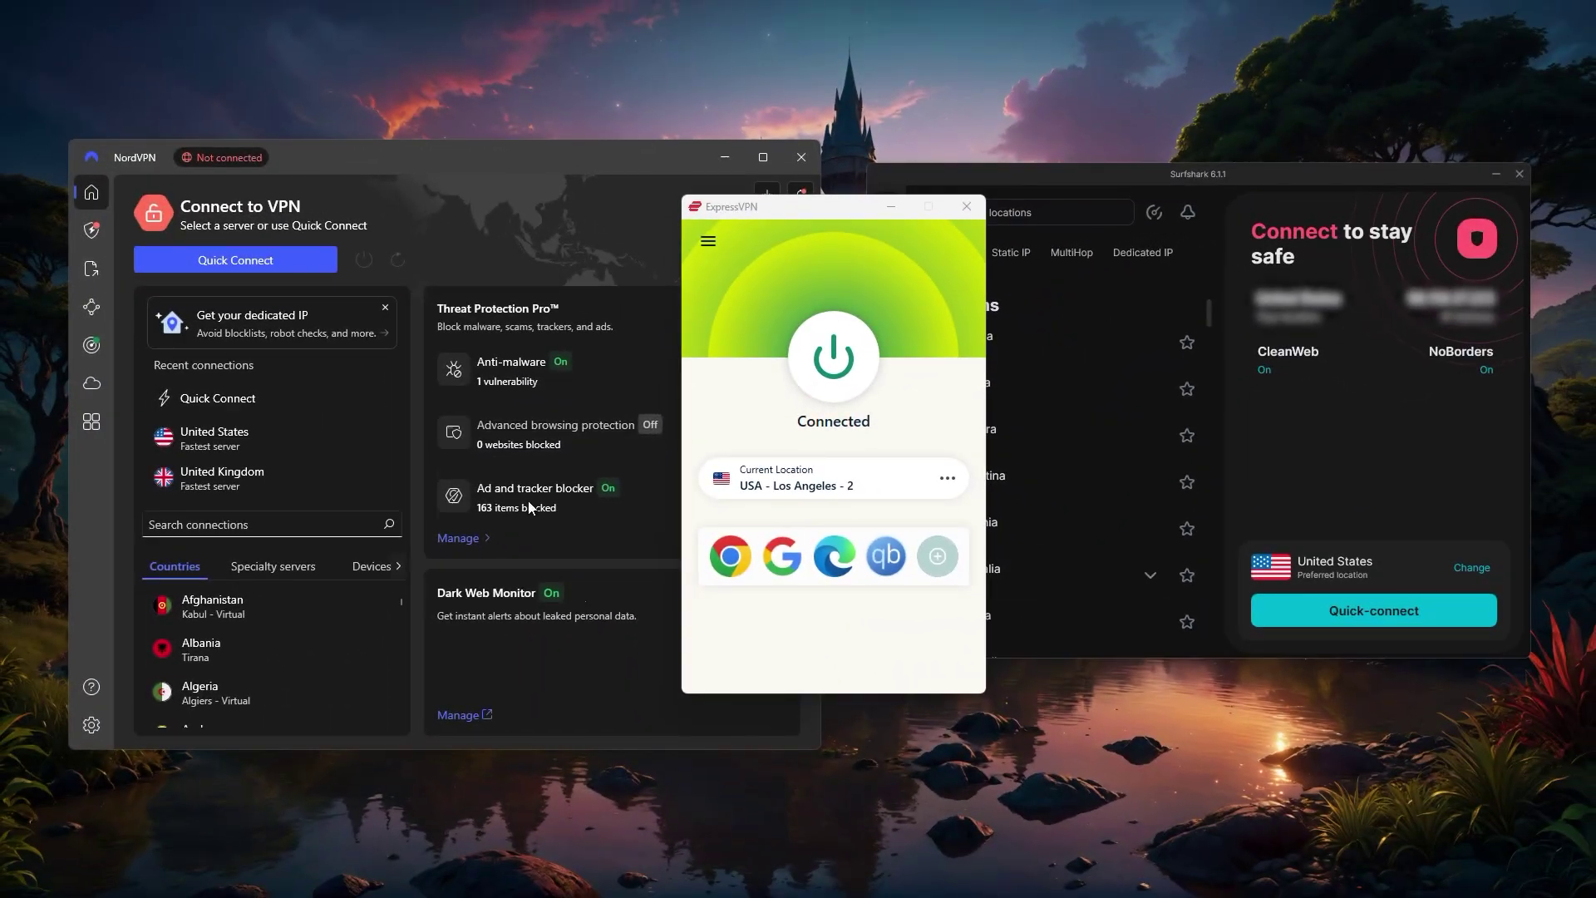
Step: Cycle the NordVPN, ExpressVPN and Surfshark windows to the front, ending with NordVPN
{"action": "left_click", "coordinate": [523, 199]}
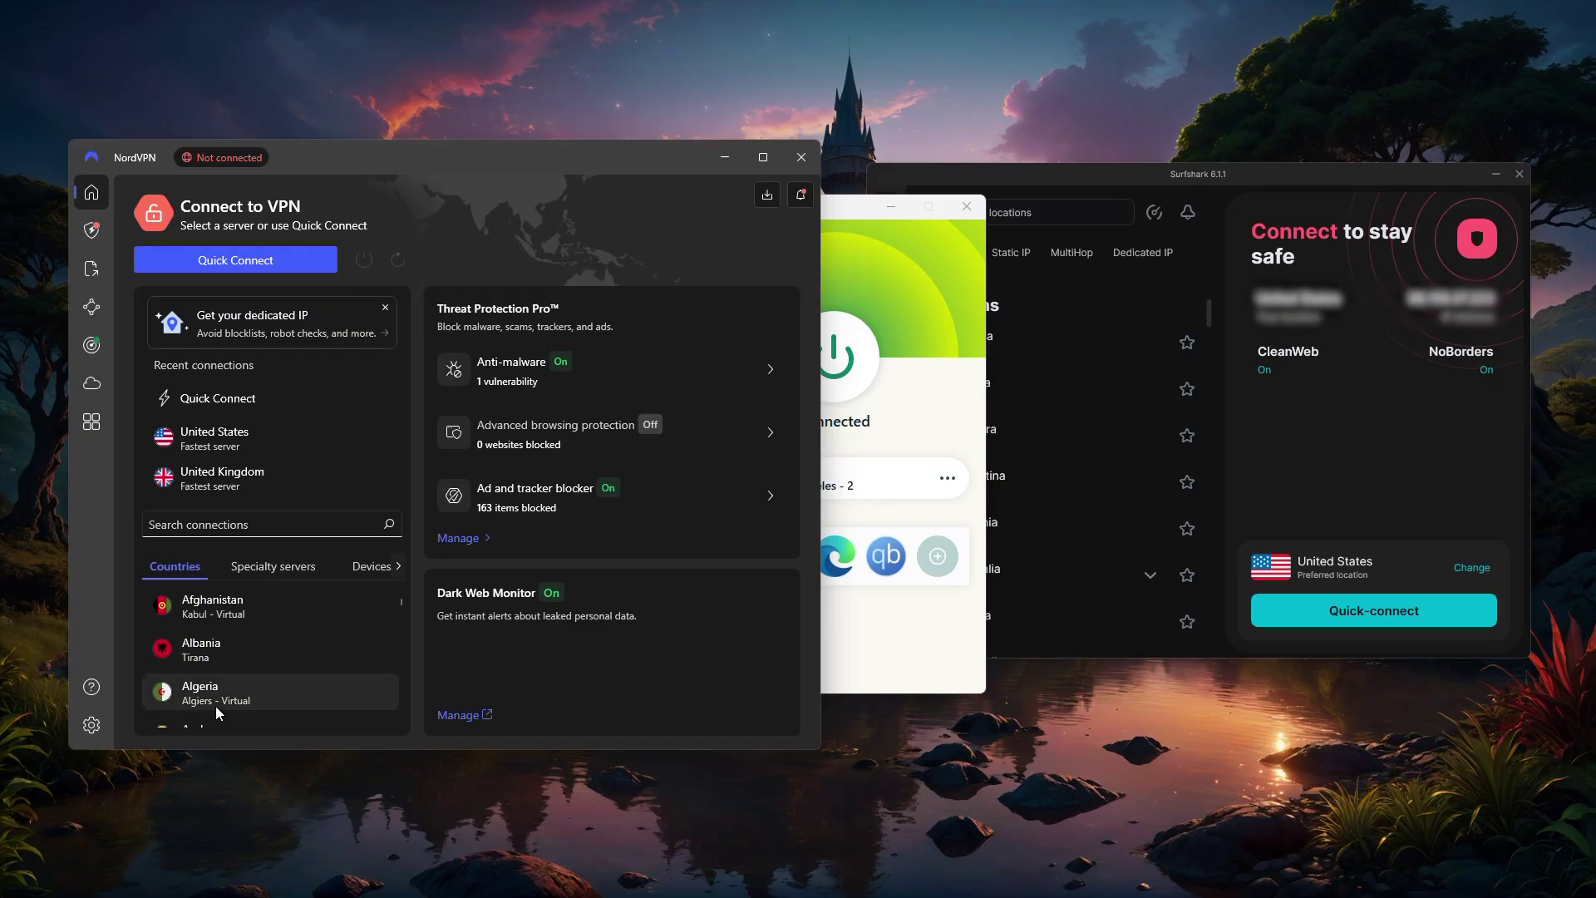
{"action": "left_click", "coordinate": [908, 286]}
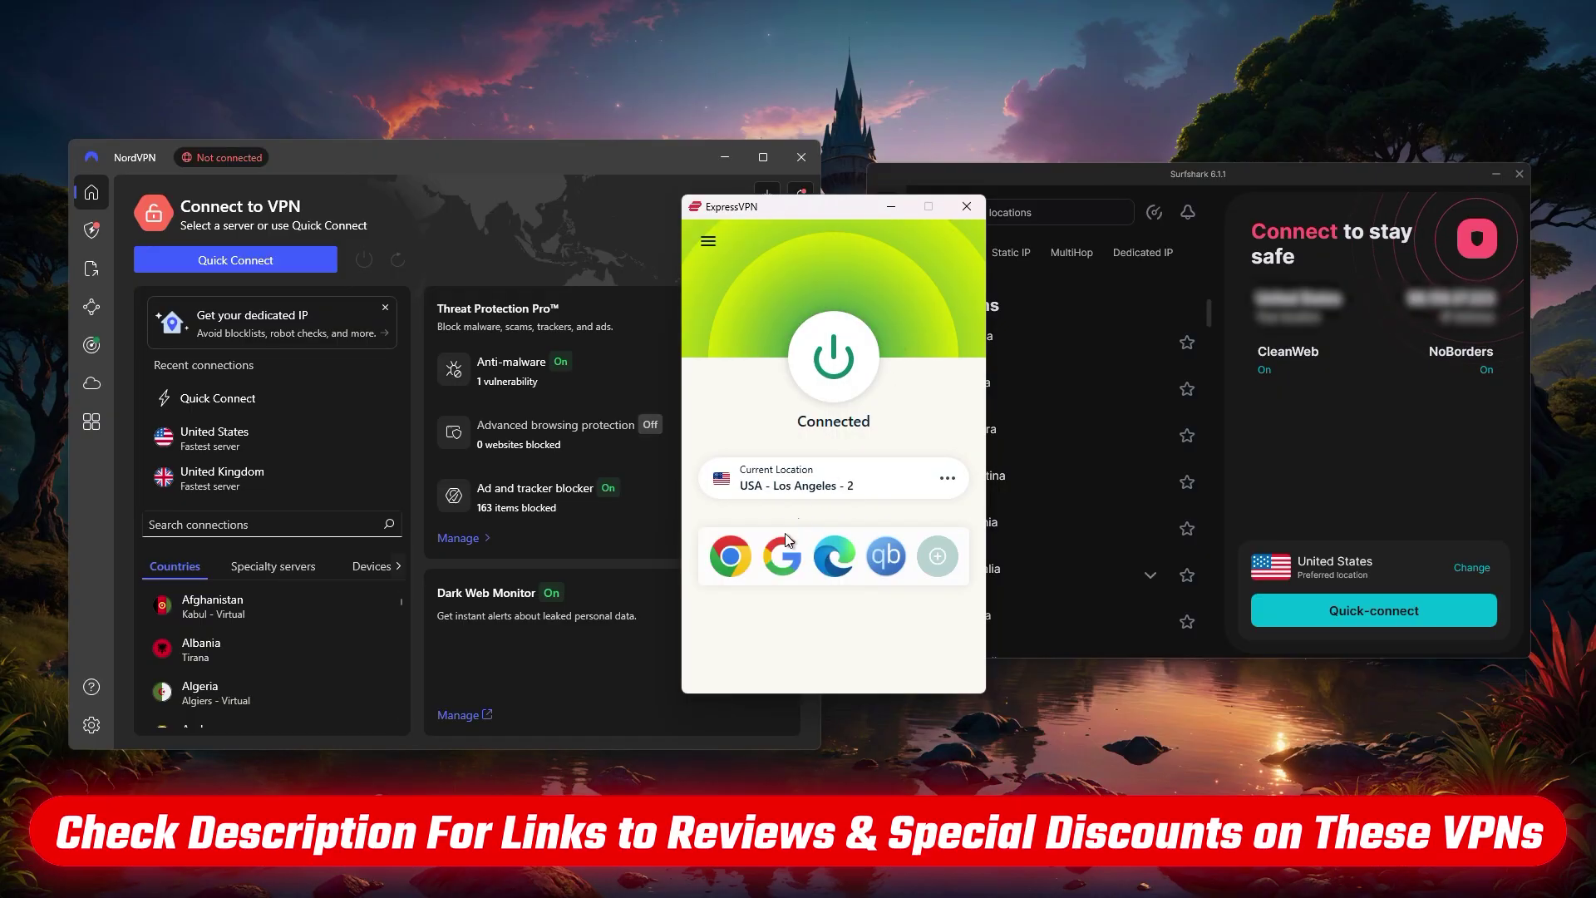
{"action": "left_click", "coordinate": [1090, 176]}
{"action": "left_click", "coordinate": [792, 223]}
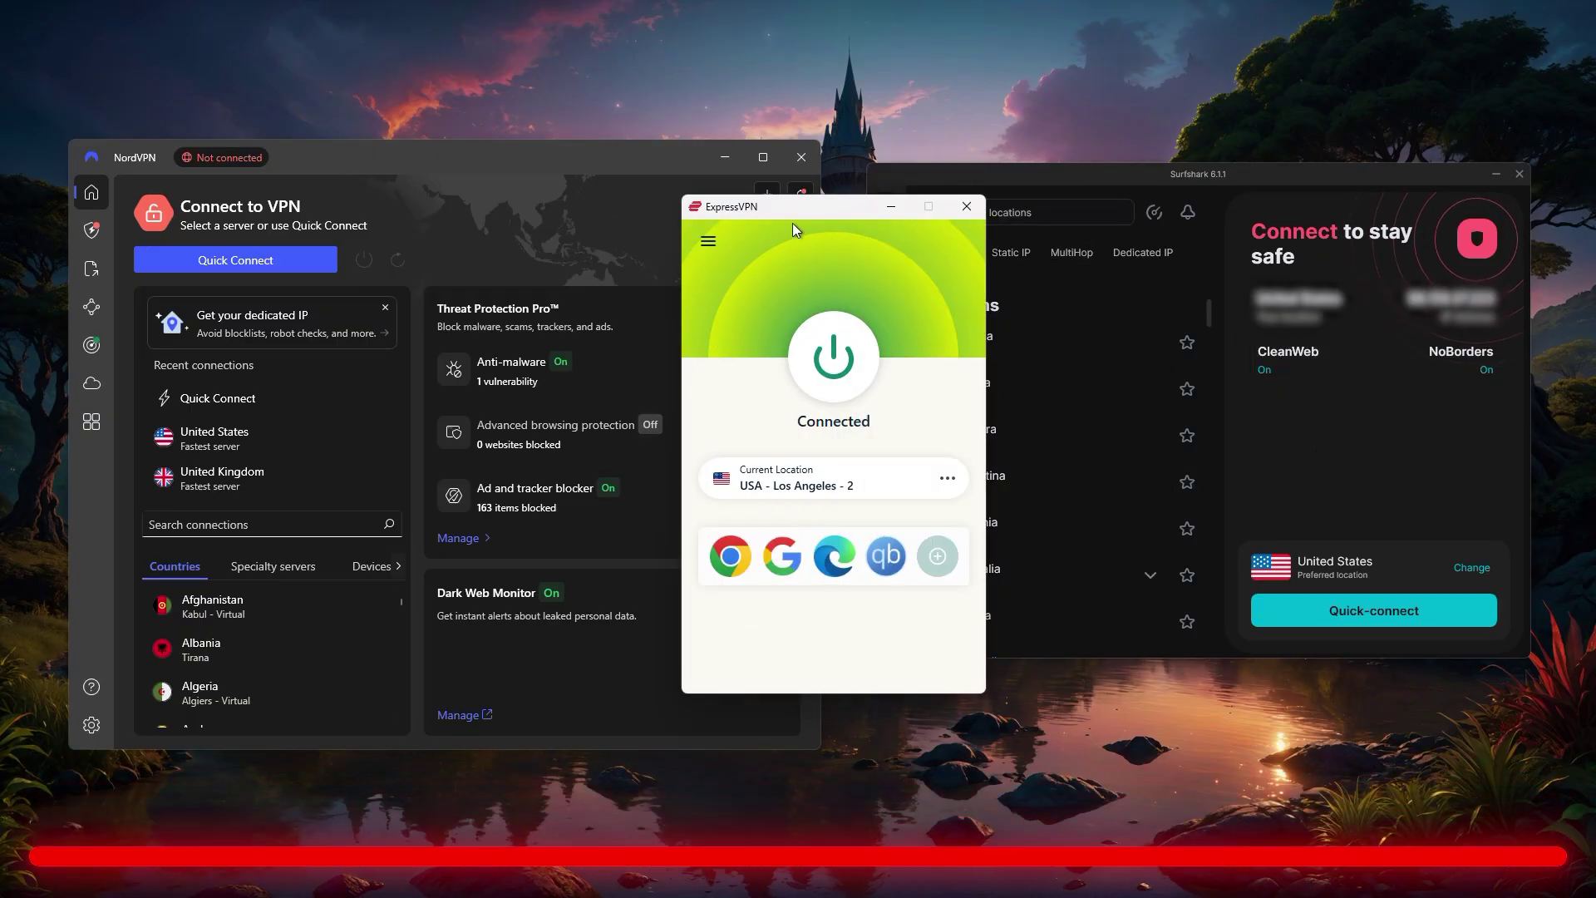
{"action": "left_click", "coordinate": [470, 224]}
Step: Show NordVPN's Threat Protection Pro Anti-malware and Advanced browsing protection details
{"action": "left_click", "coordinate": [92, 230]}
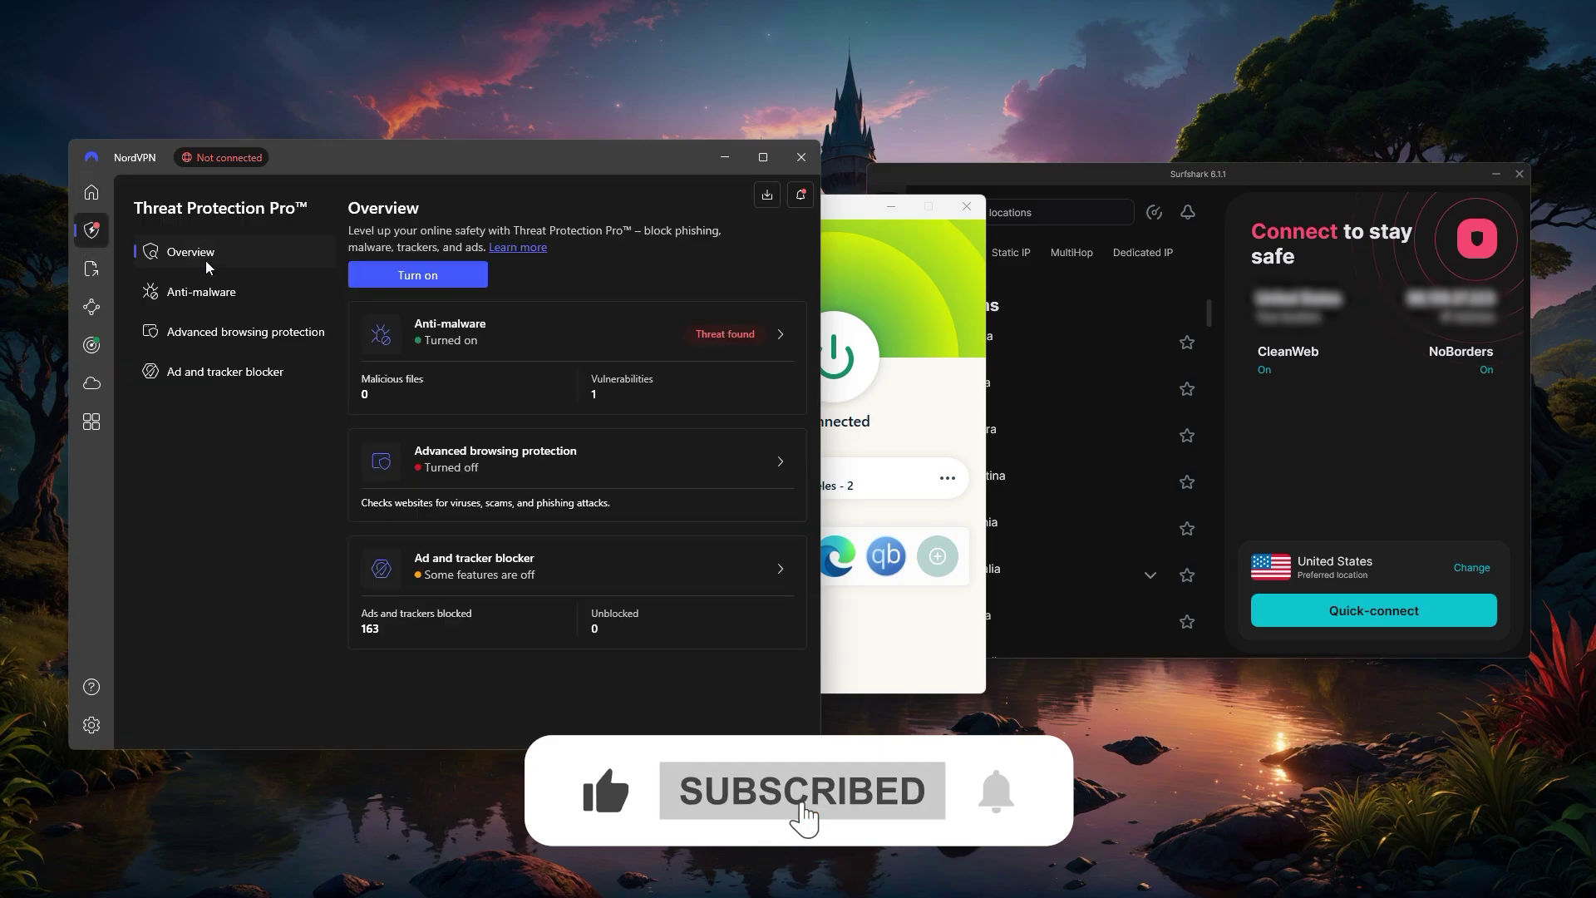
{"action": "left_click", "coordinate": [208, 287]}
{"action": "left_click", "coordinate": [224, 331]}
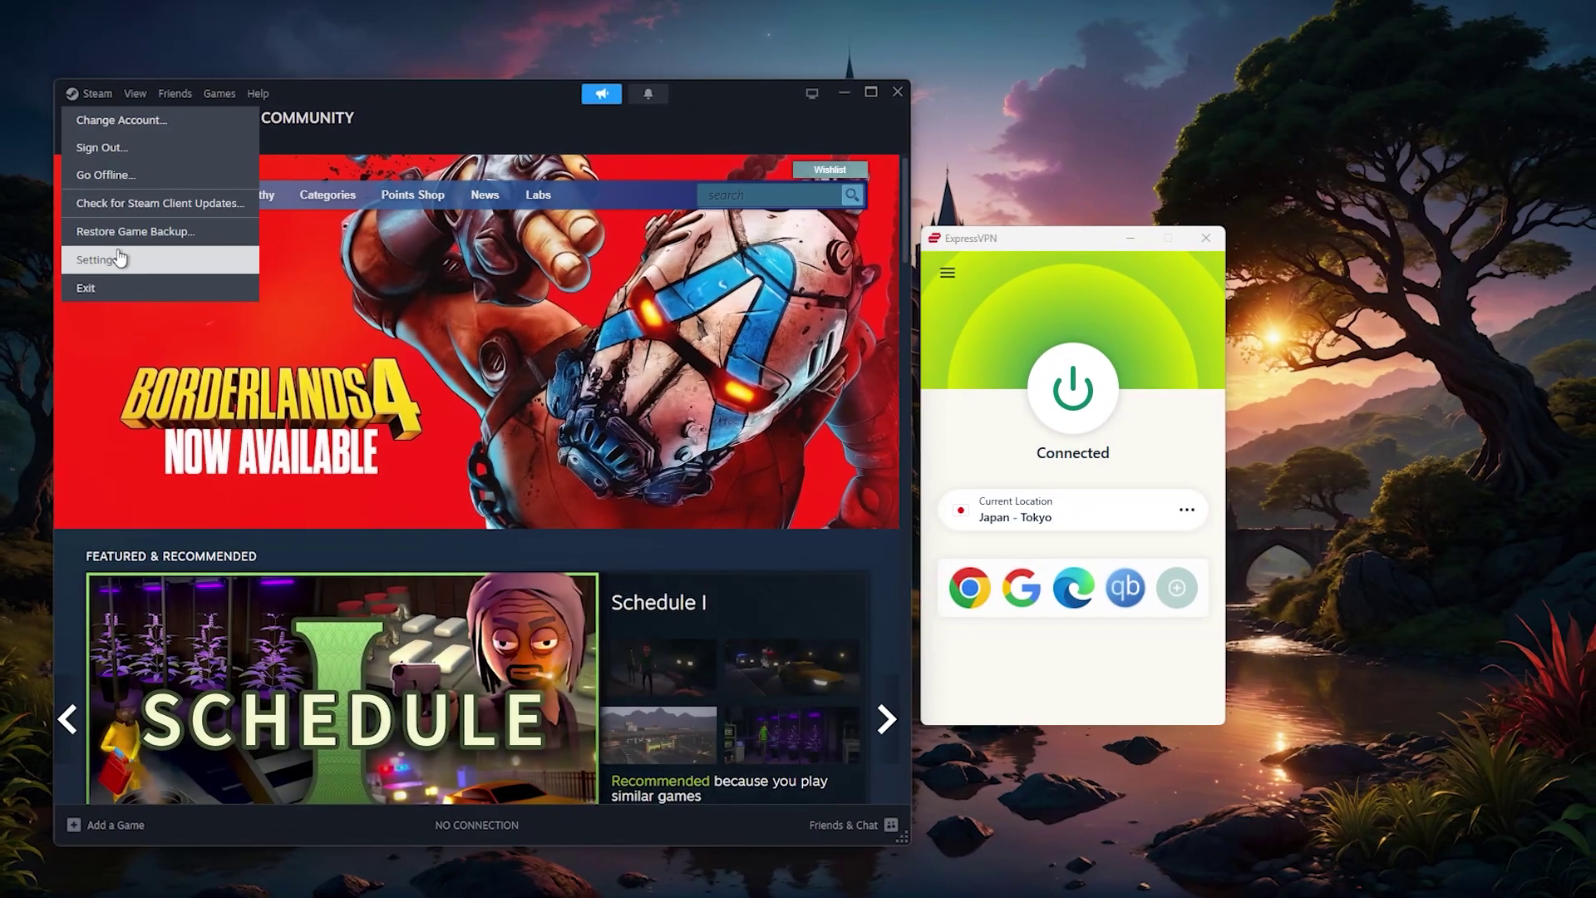
Step: Set Steam's download region to Japan - Tokyo and restart Steam to apply it
{"action": "left_click", "coordinate": [121, 257]}
{"action": "left_click", "coordinate": [224, 474]}
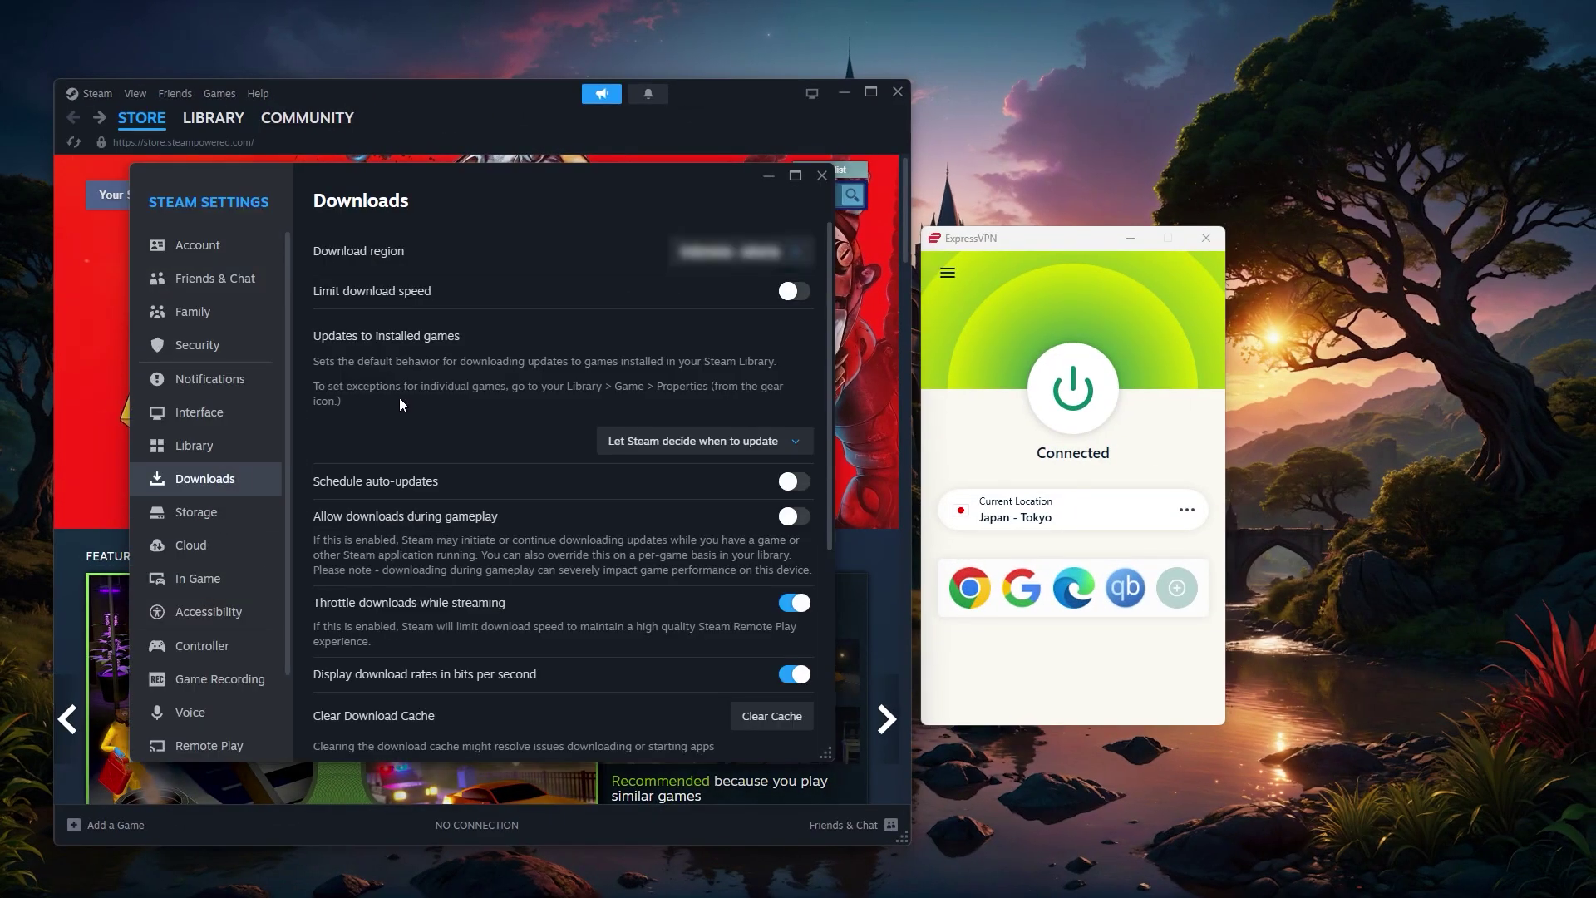
{"action": "left_click", "coordinate": [789, 262]}
{"action": "scroll", "coordinate": [622, 578], "scroll_direction": "down", "scroll_amount": 4}
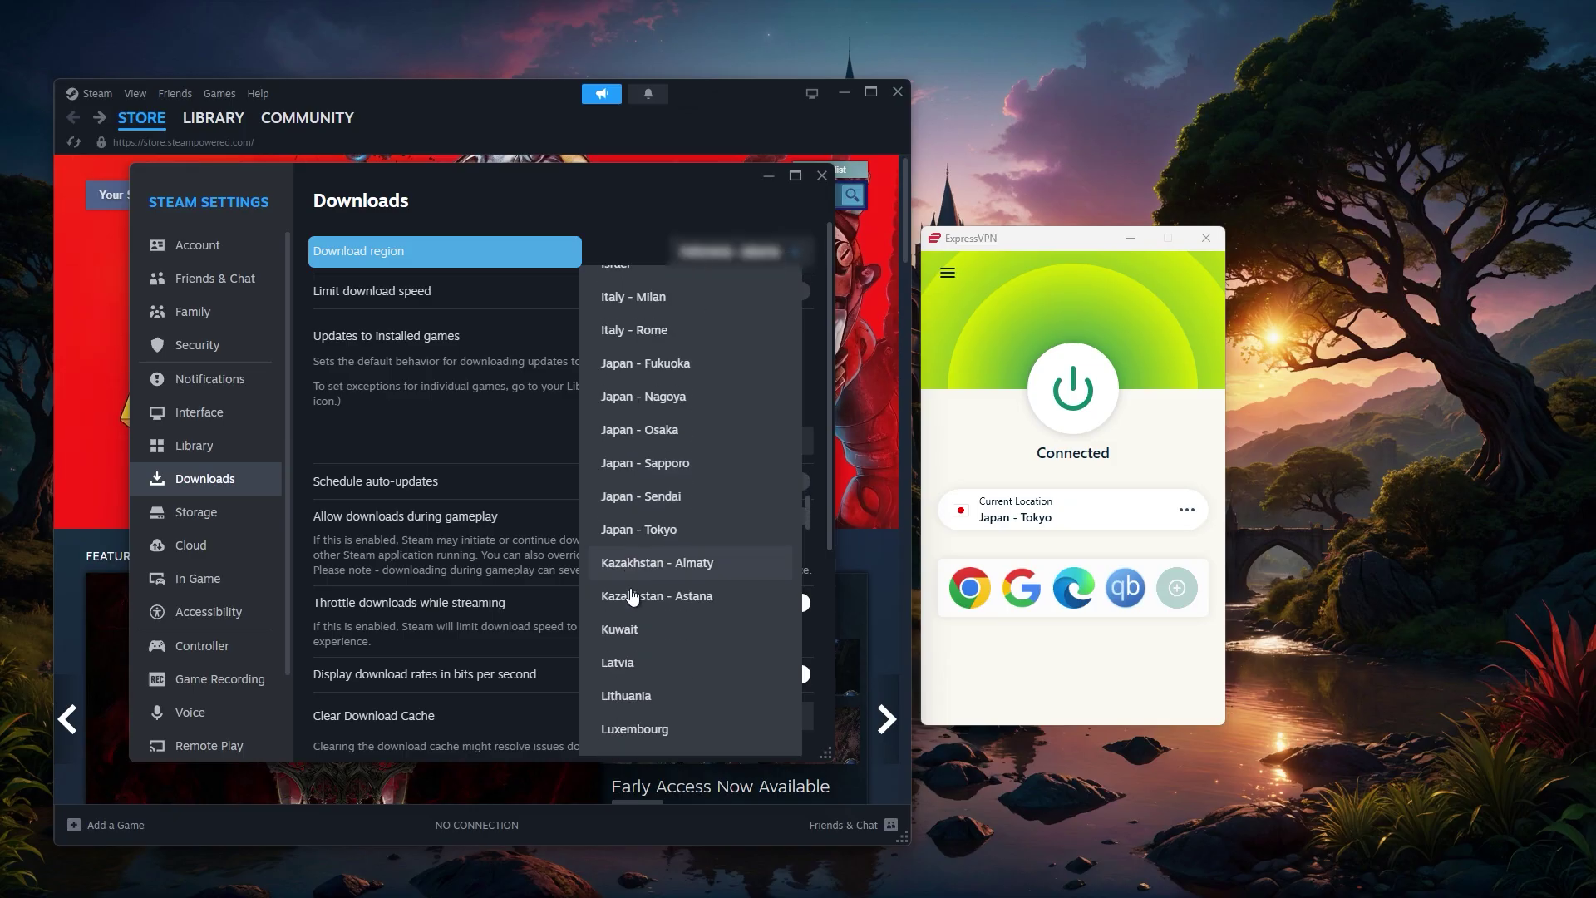
{"action": "left_click", "coordinate": [659, 513]}
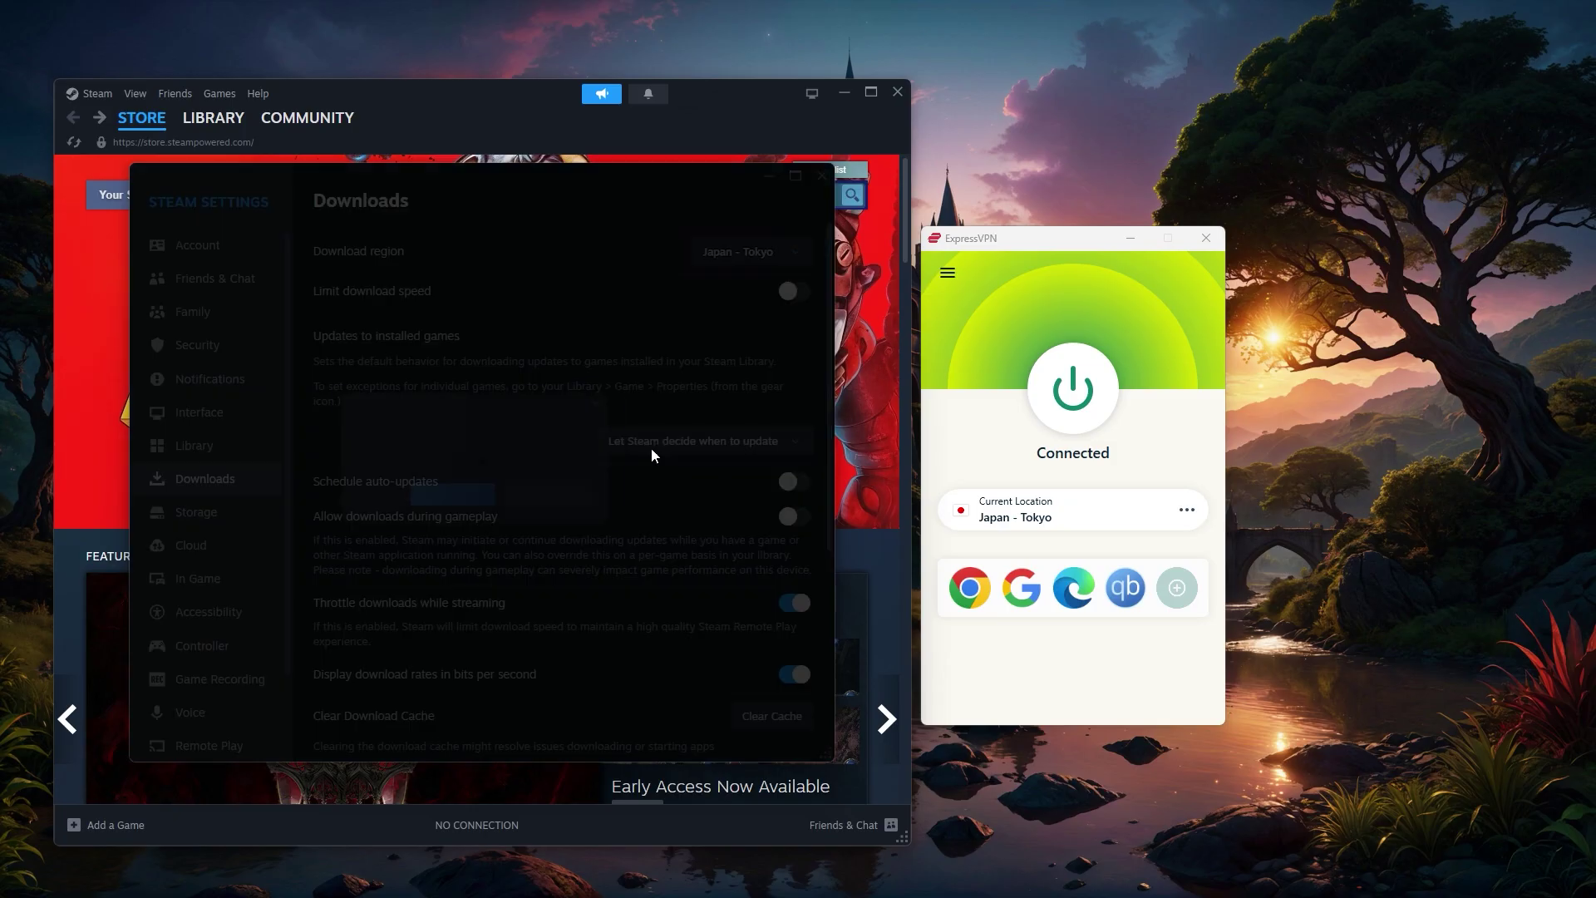
{"action": "left_click", "coordinate": [471, 505]}
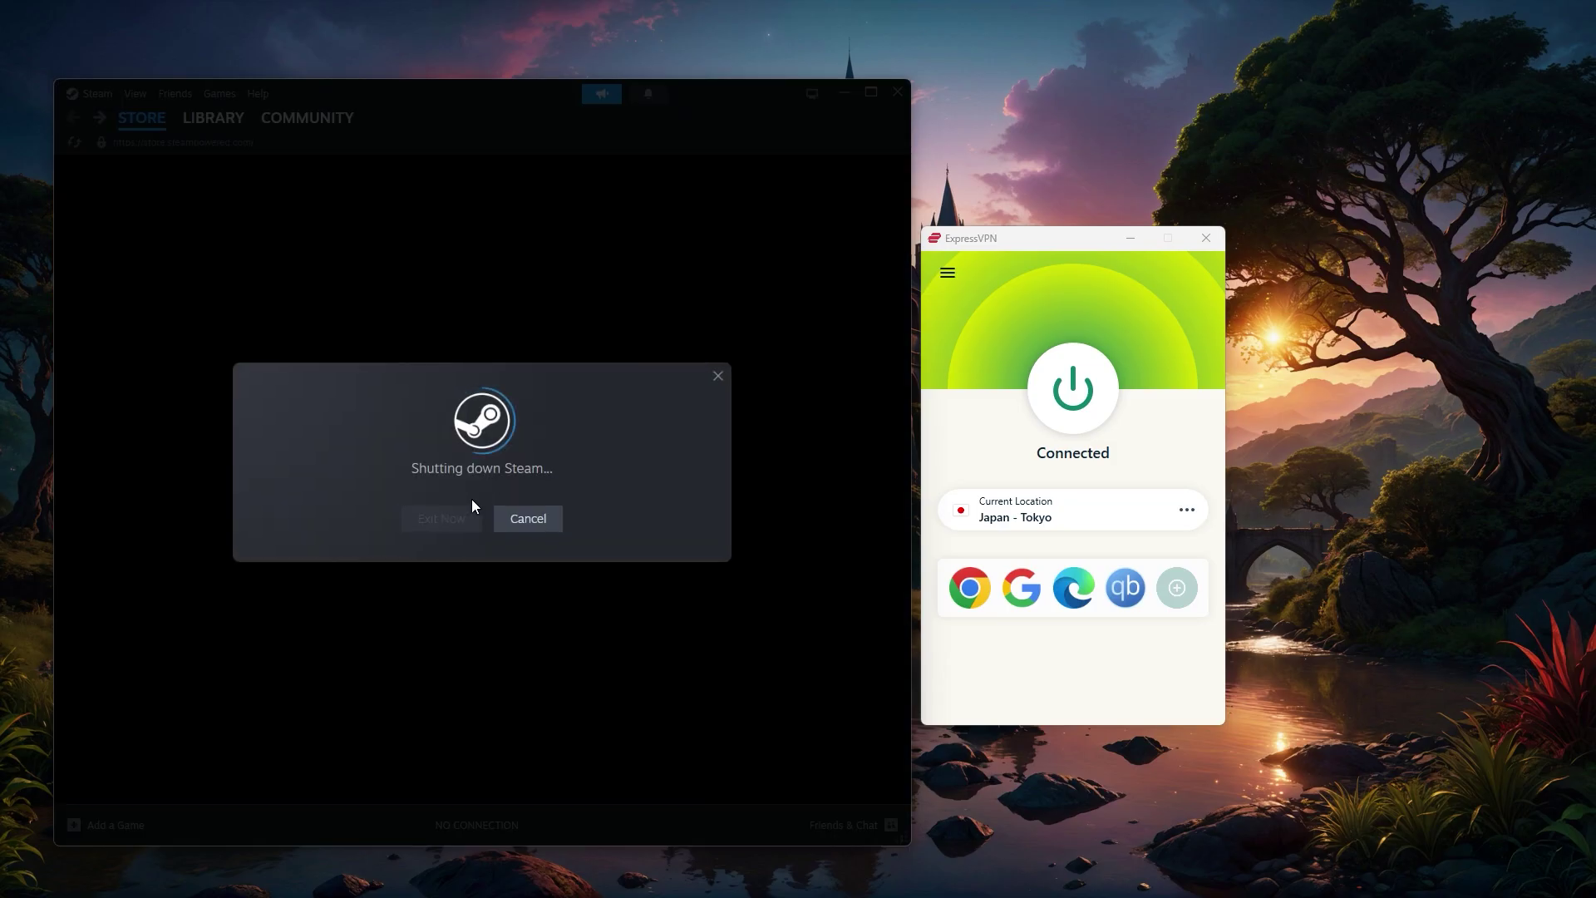